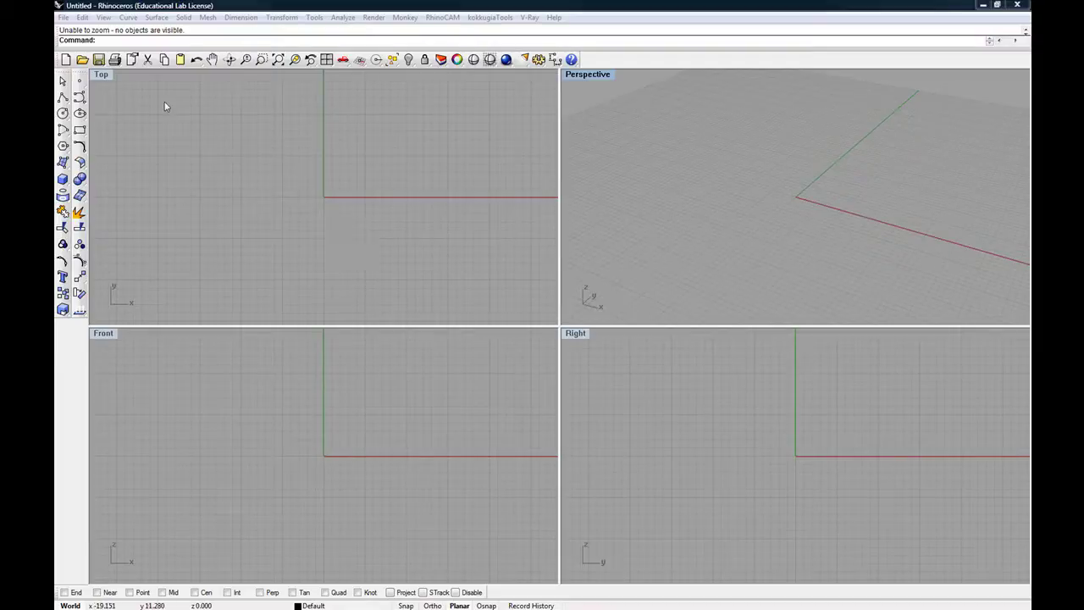
- Maximize the Top viewport and frame the whole construction grid
double_click(101, 75)
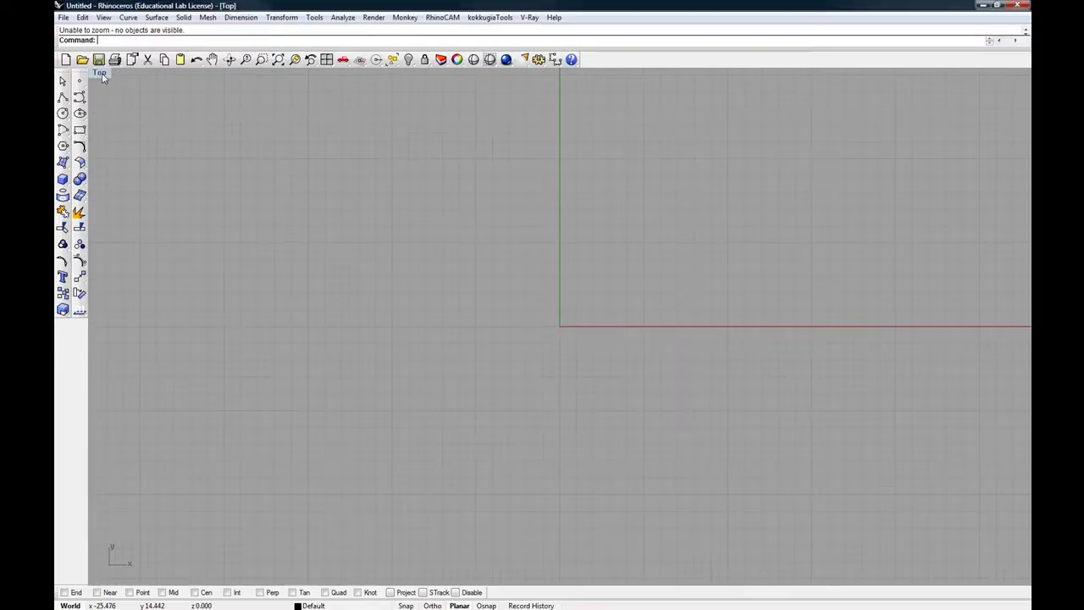
scroll(415, 279, "down", 3)
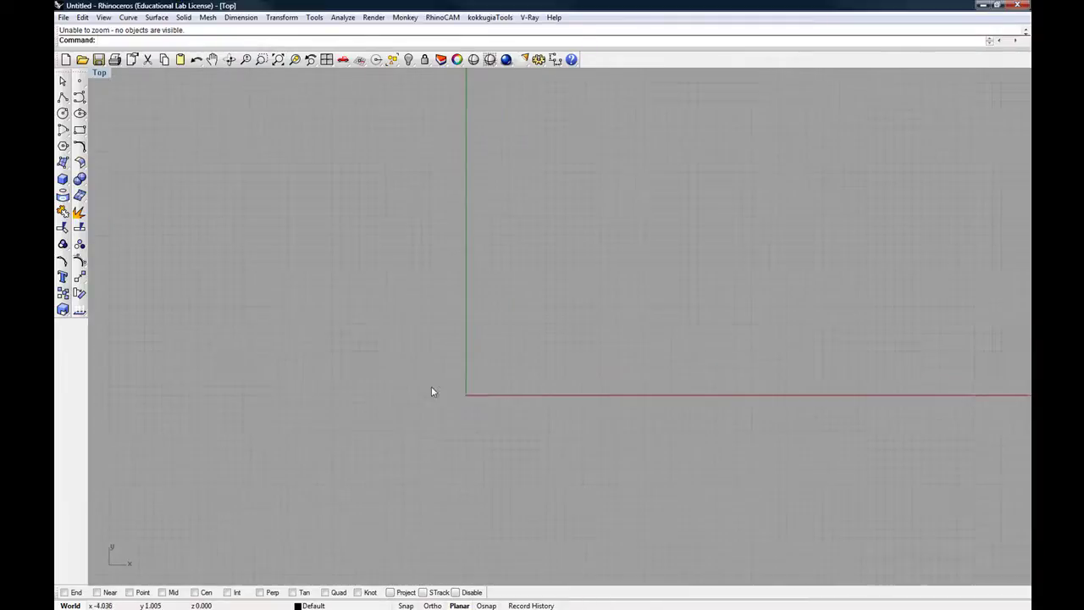
right_click_drag(438, 376, 490, 382)
scroll(472, 436, "down", 2)
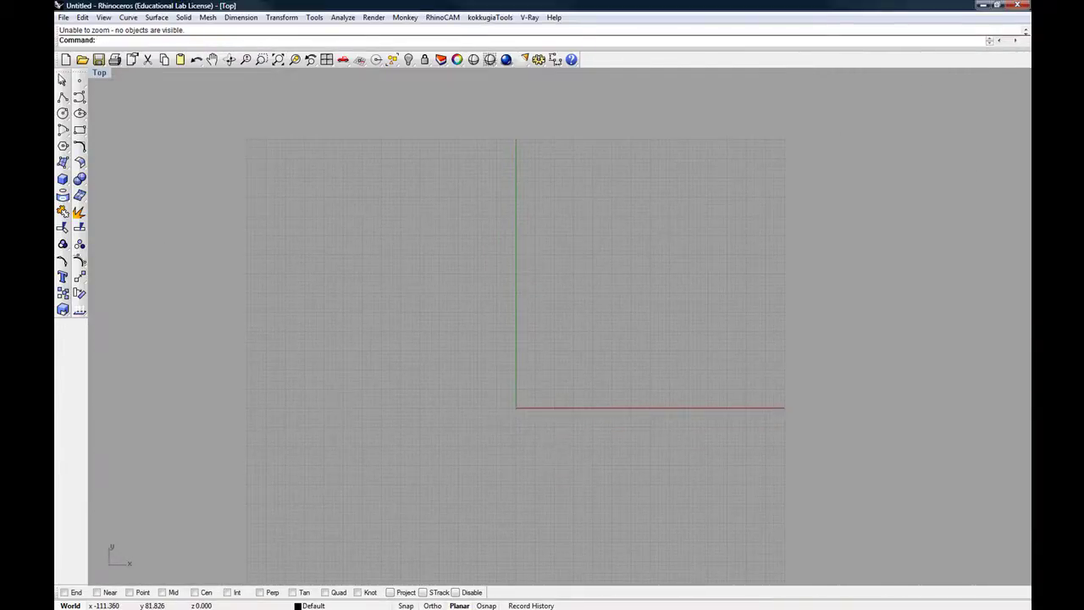
left_click(62, 98)
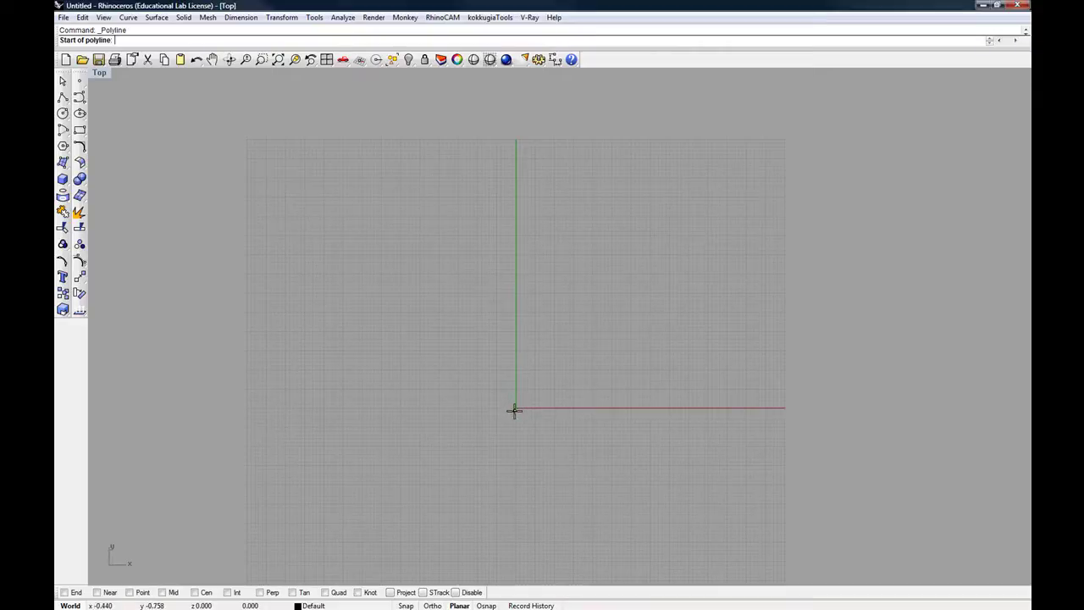
scroll(516, 410, "up", 3)
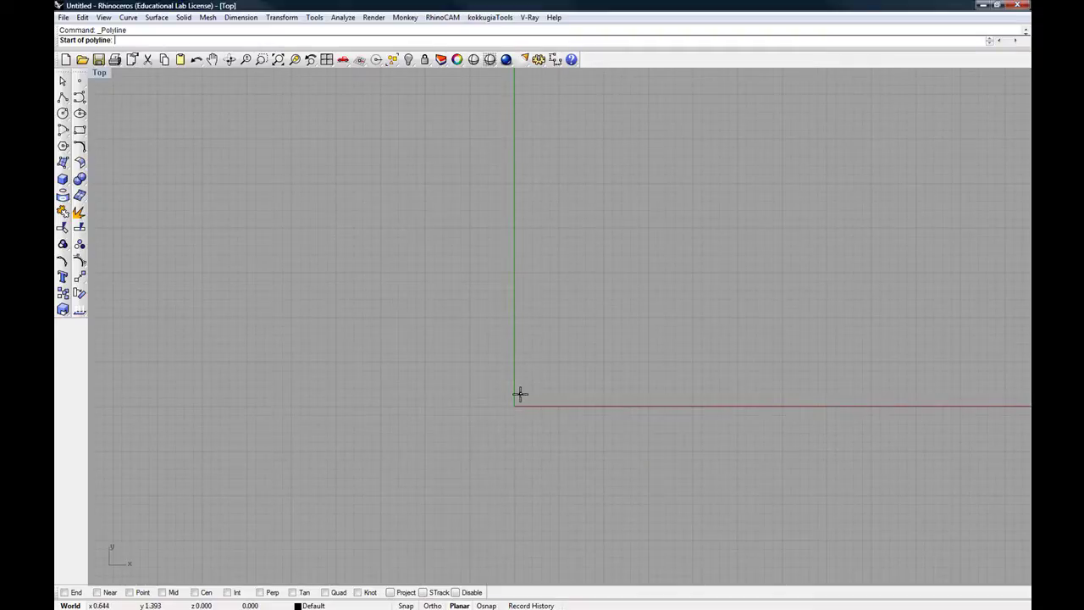
scroll(513, 405, "up", 2)
scroll(495, 405, "down", 2)
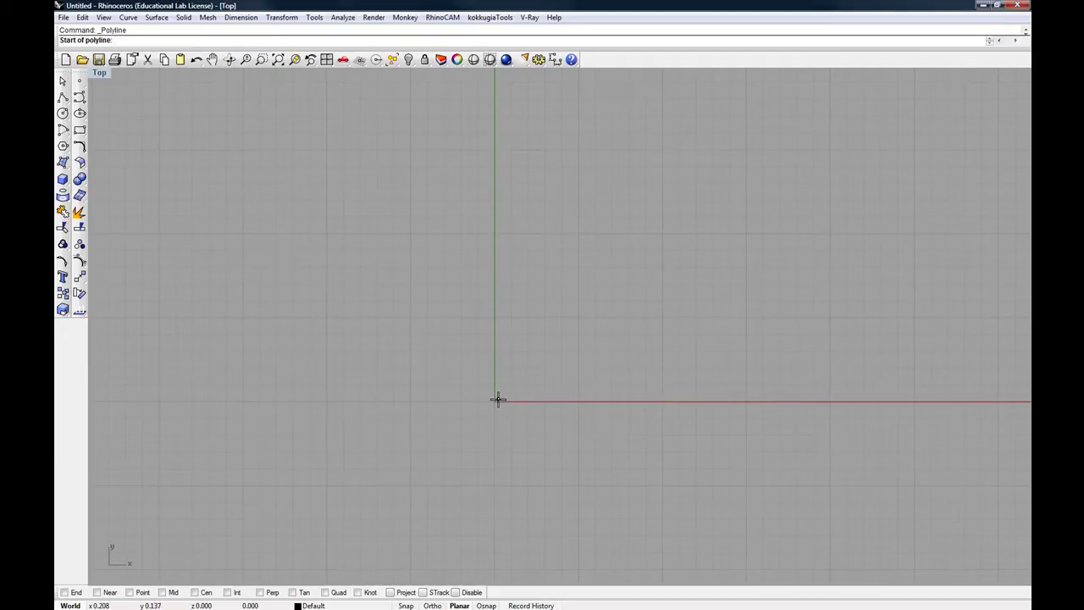
key("Escape")
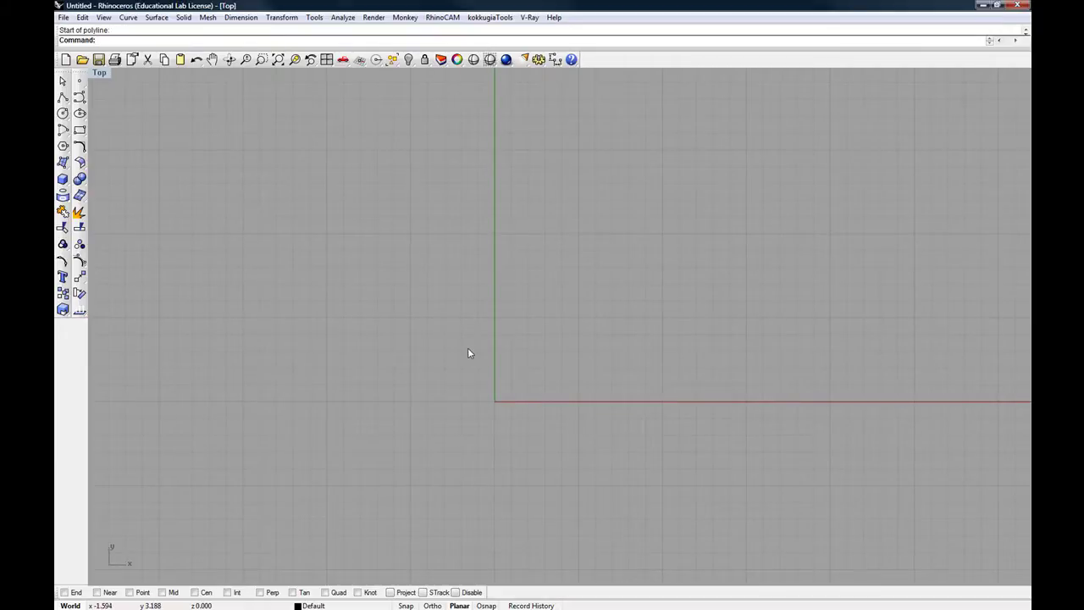
- Start a polyline at the origin by entering 0 and place two freehand vertices above the x axis, rising away from the y axis
key("Return")
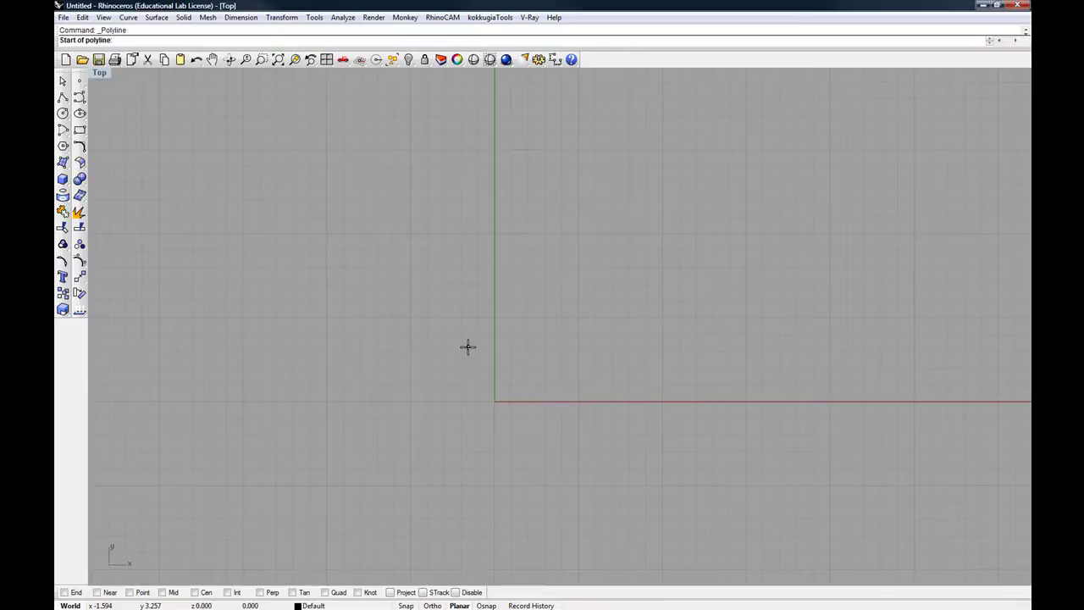
type("0")
key("Return")
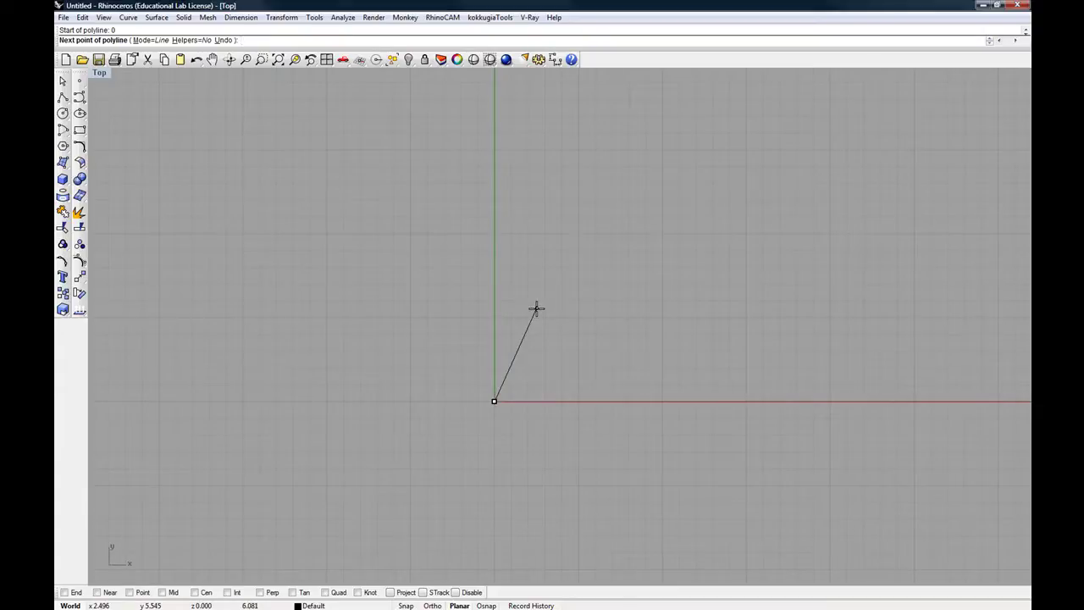
left_click(521, 225)
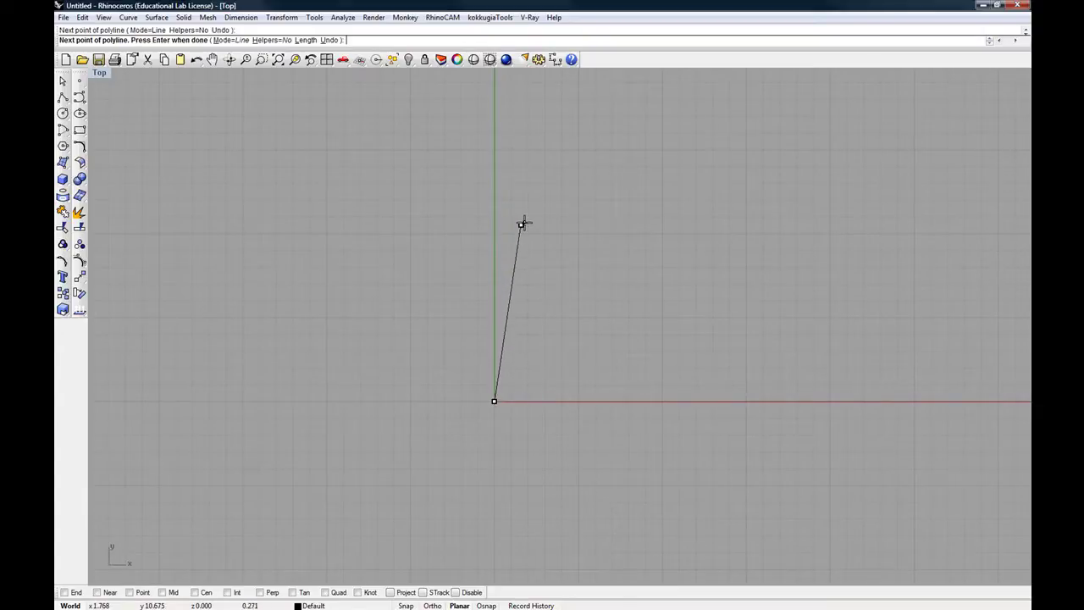
left_click(603, 171)
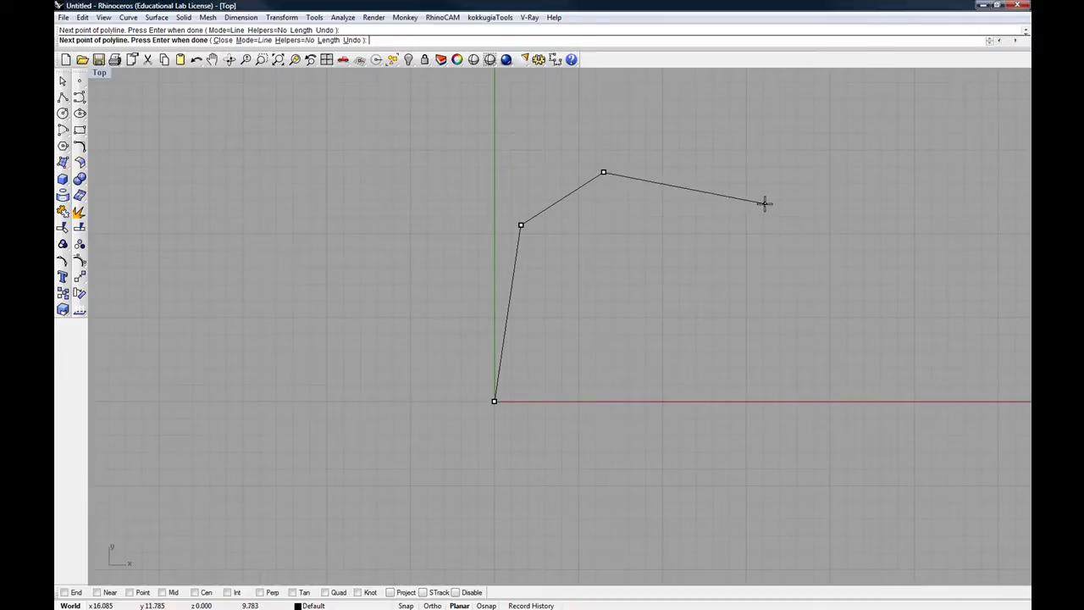
- Extend the polyline with a slightly rising 10-unit segment and an ortho-constrained horizontal 5-unit segment, and finish it
key("Return")
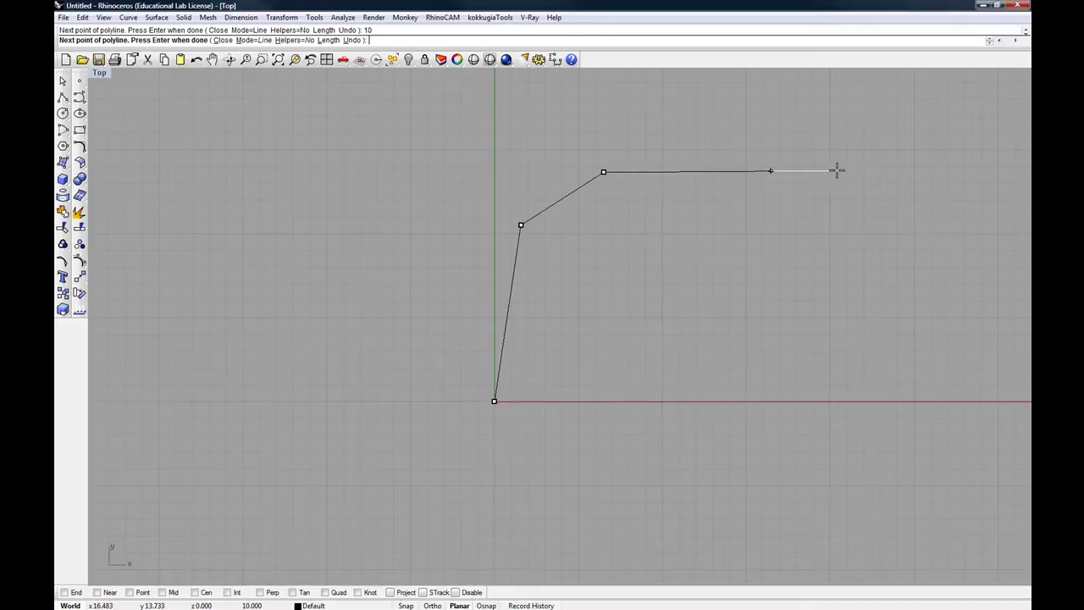
left_click(904, 149)
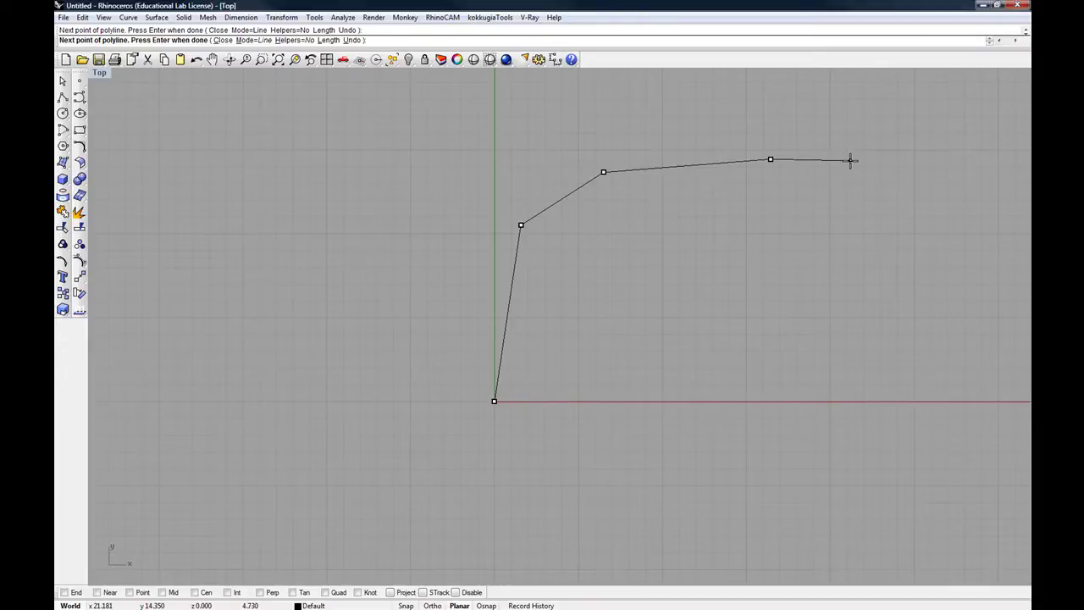
key("Return")
key("shift")
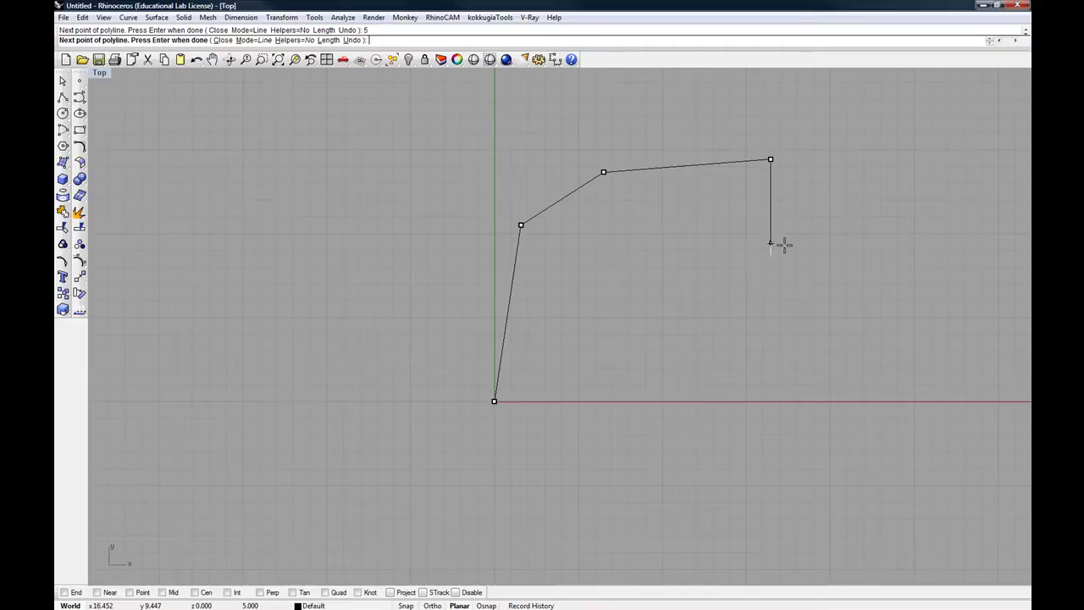
left_click(876, 145)
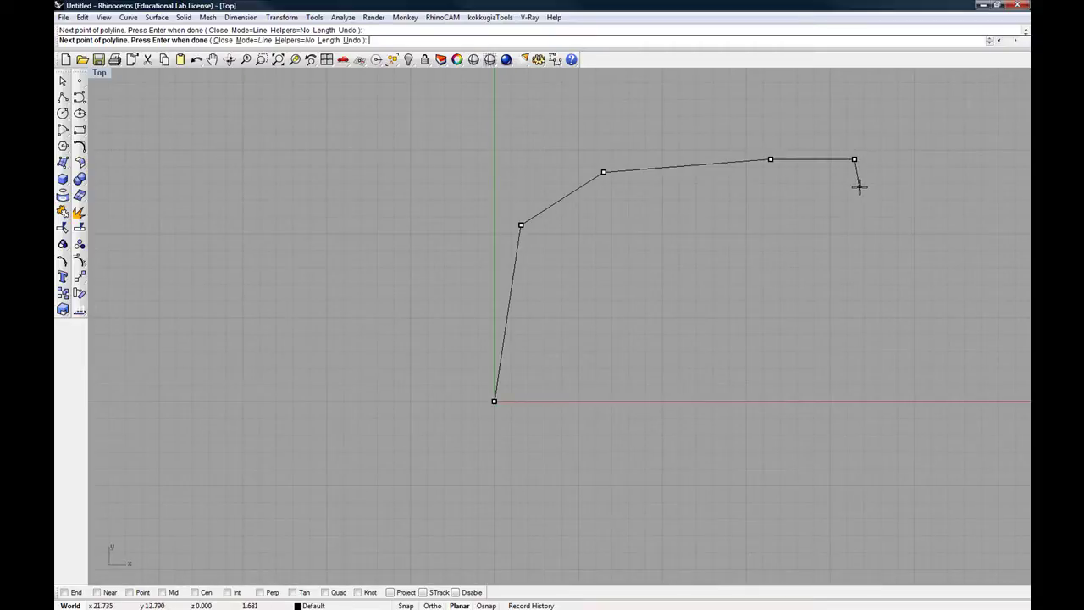
key("Return")
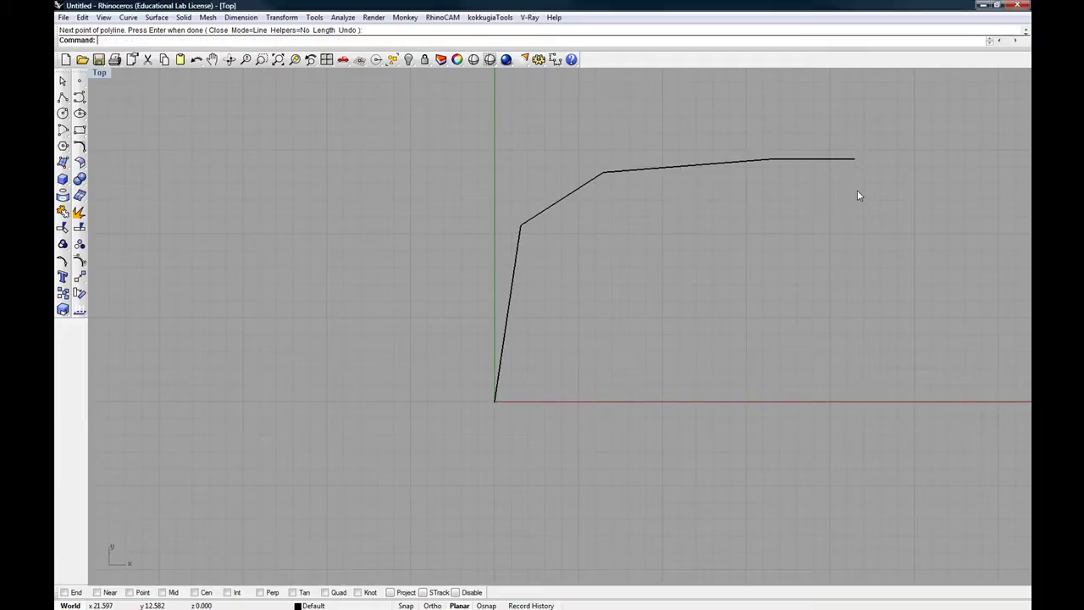
- Delete the polyline that starts at the origin
left_click(689, 167)
key("Delete")
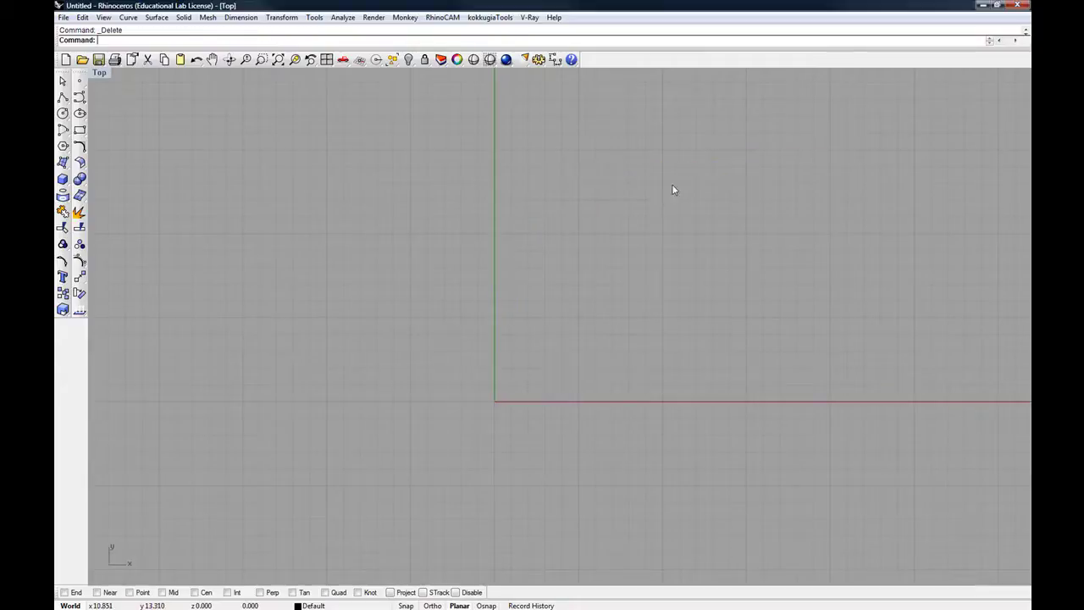
scroll(593, 275, "down", 3)
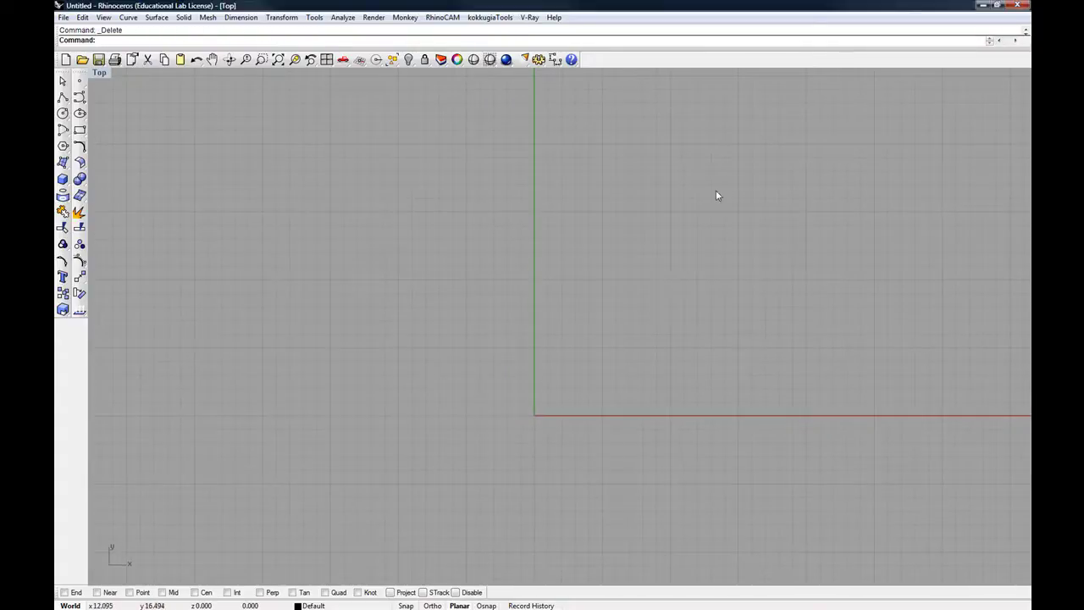
- With grid snap on, start a zigzag polyline at (4, 7) through (6, 5), (8, 7), (10, 5) and (12, 7)
left_click(63, 98)
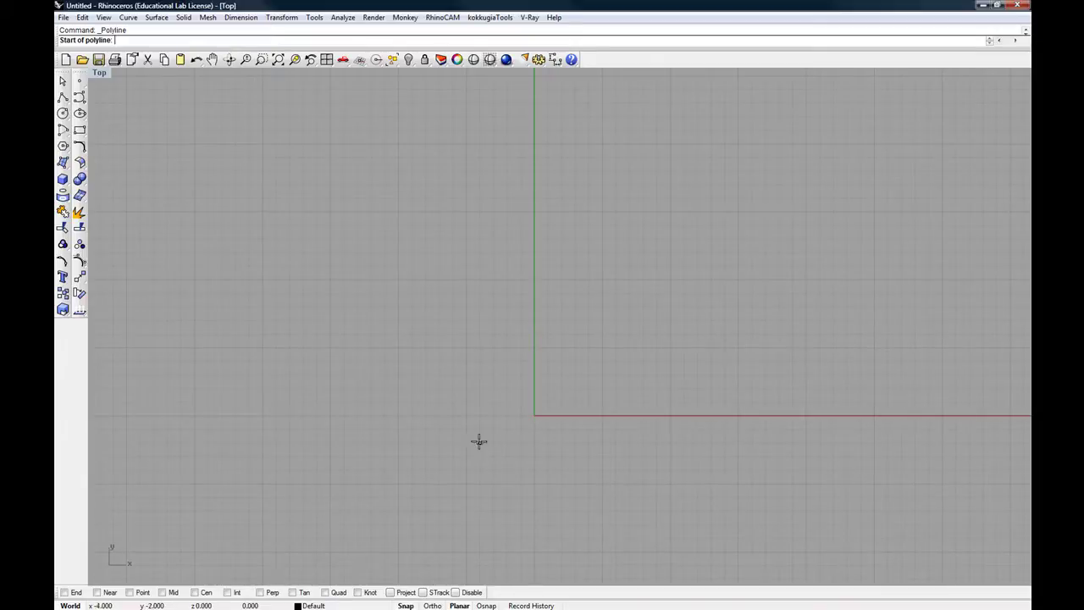
scroll(526, 430, "up", 2)
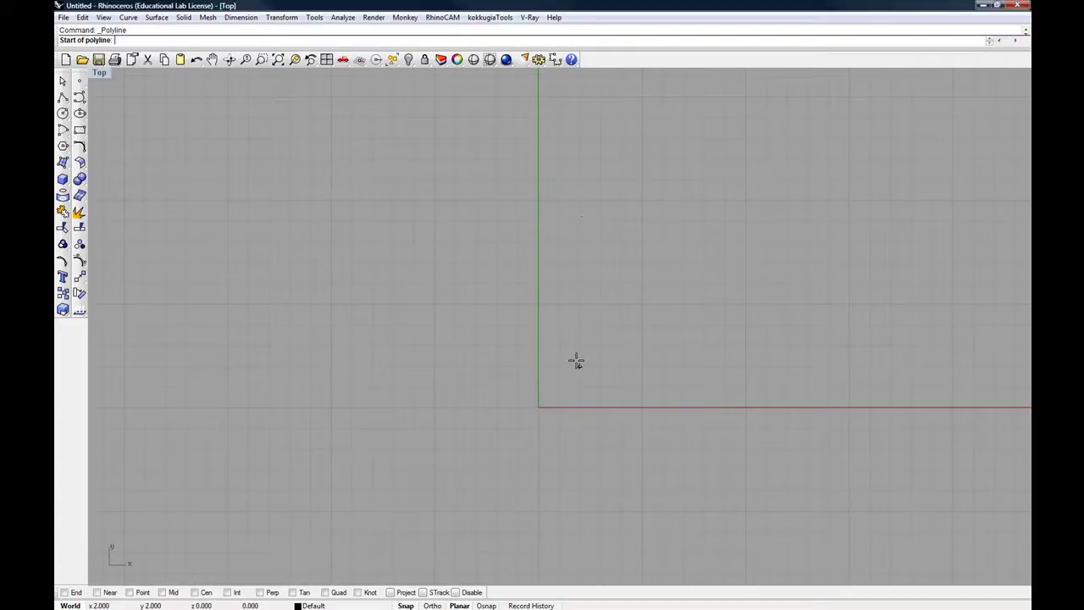
left_click(620, 264)
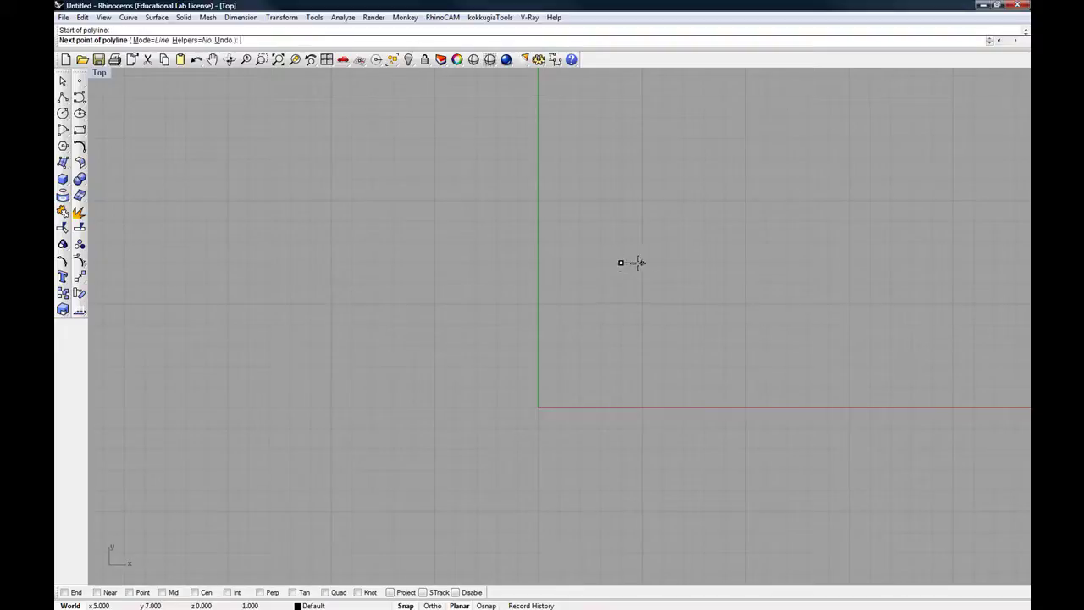
left_click(662, 304)
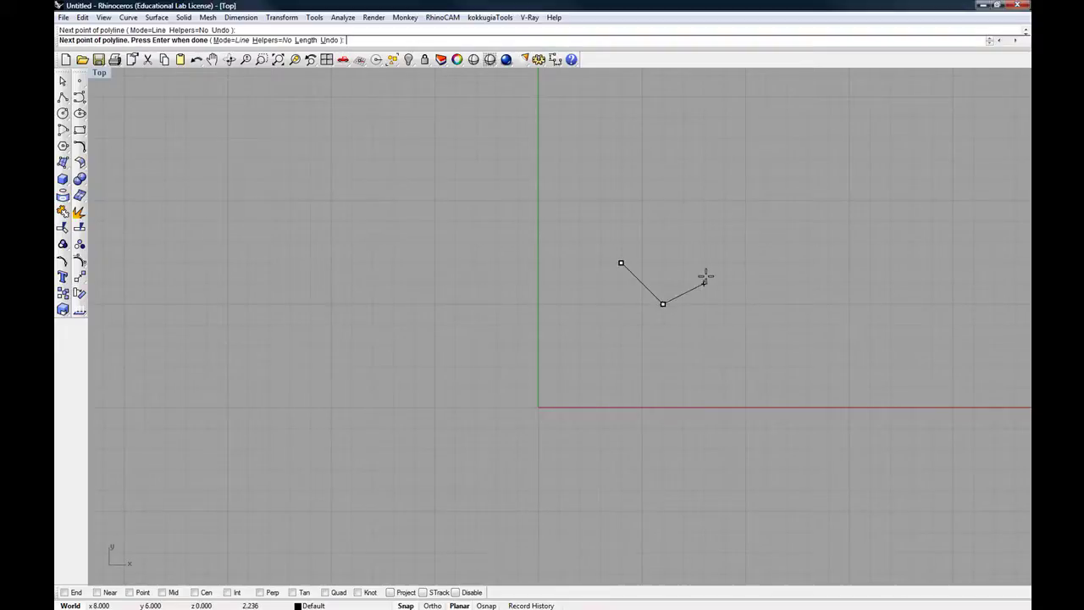
left_click(704, 262)
left_click(745, 304)
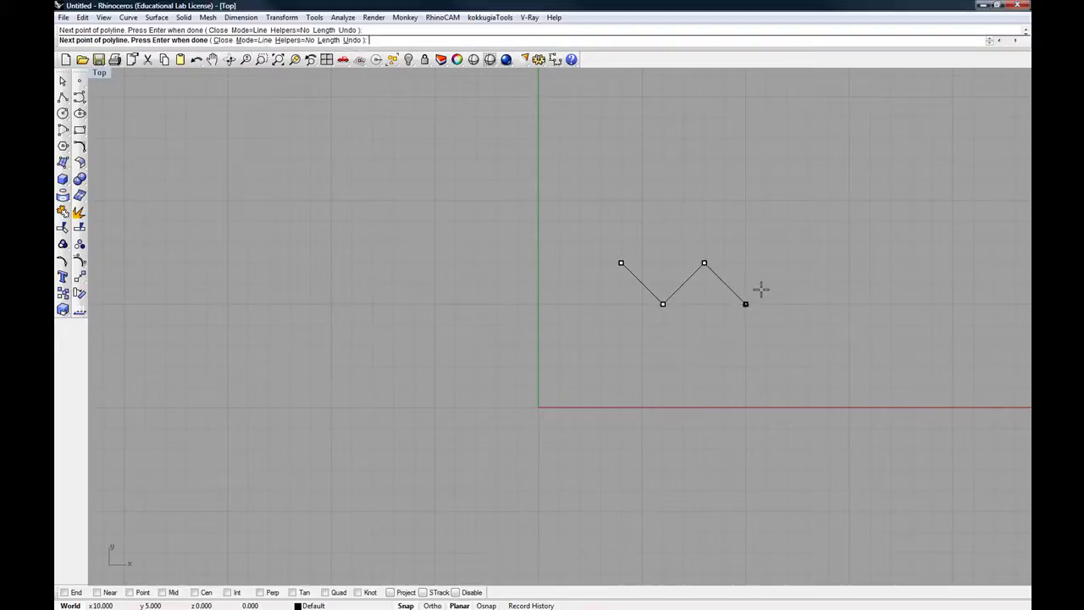
left_click(787, 262)
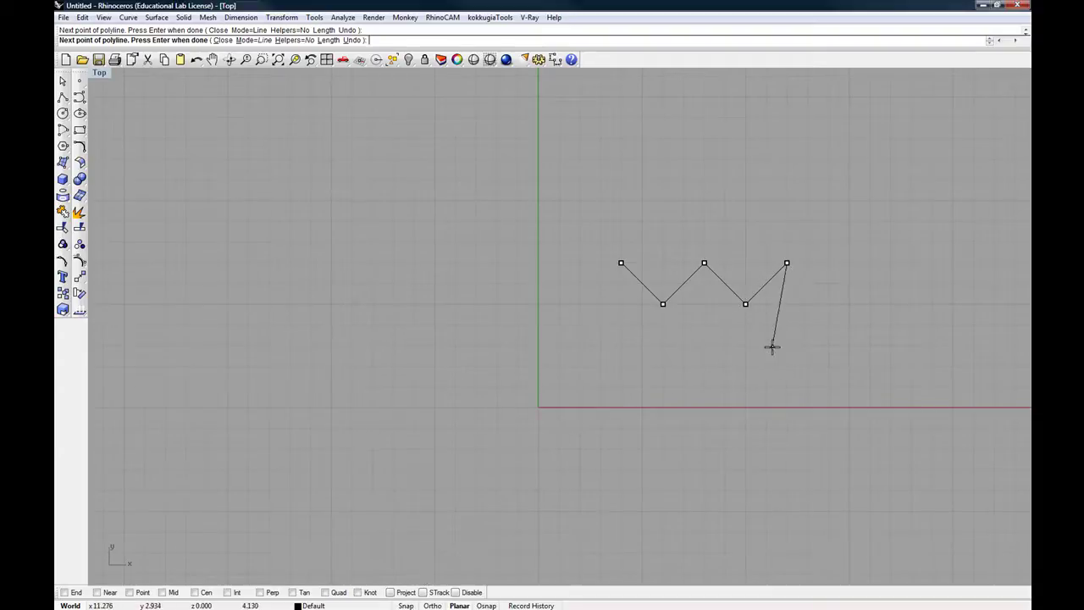
- Continue the polyline with three freehand vertices with grid snap off, going up, across and back down
left_click(815, 205)
left_click(873, 230)
left_click(884, 289)
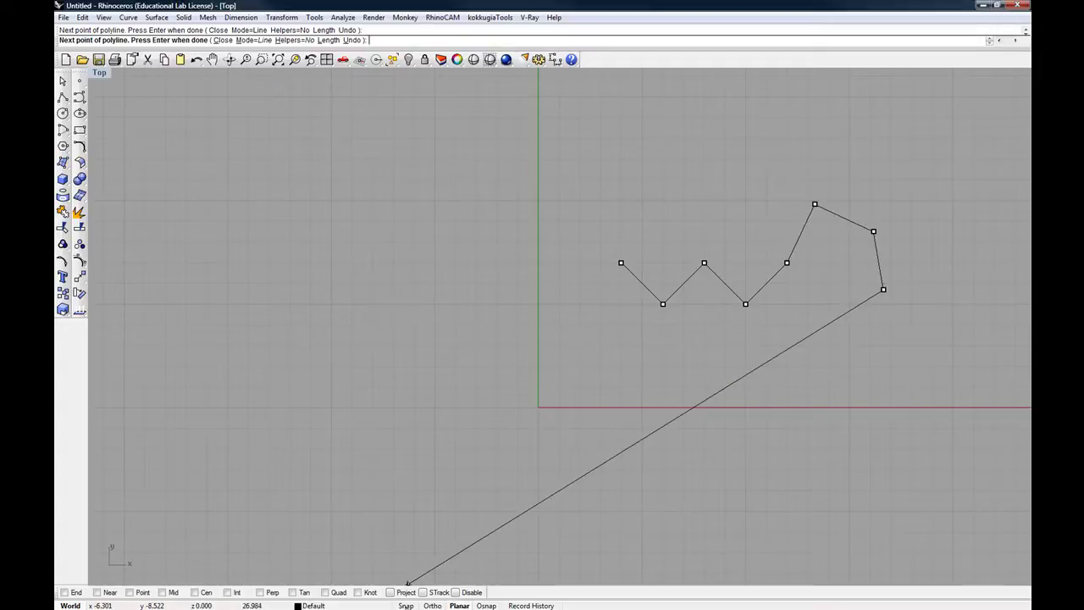
- With grid snap on, continue the polyline through (20, 7), (20, 4), (15, 3), (11, 1), (8, 3) and (5, 2), and finish it
left_click(953, 262)
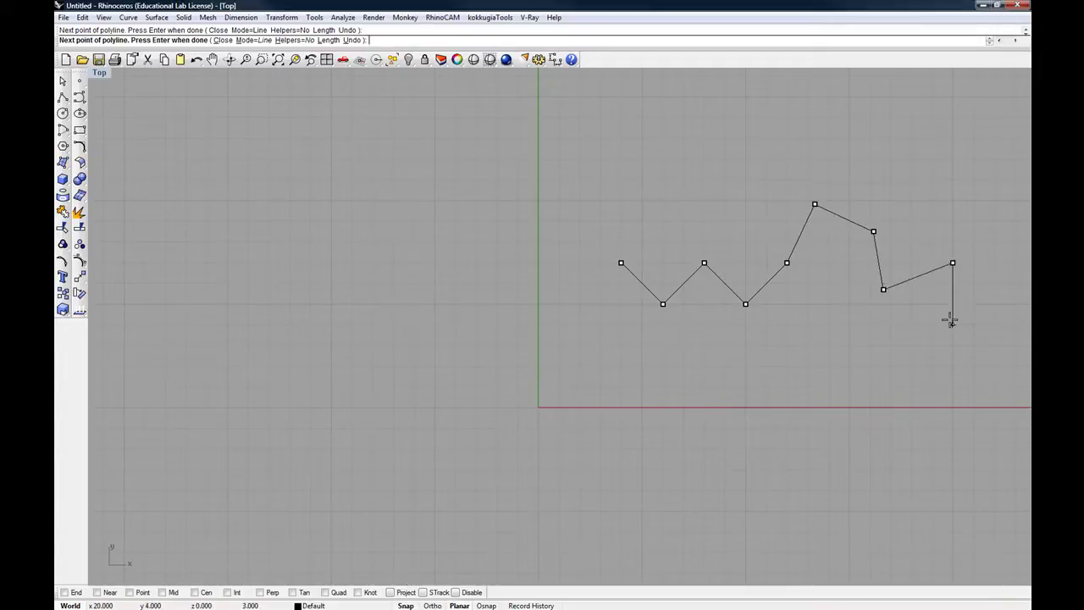
left_click(952, 324)
left_click(849, 345)
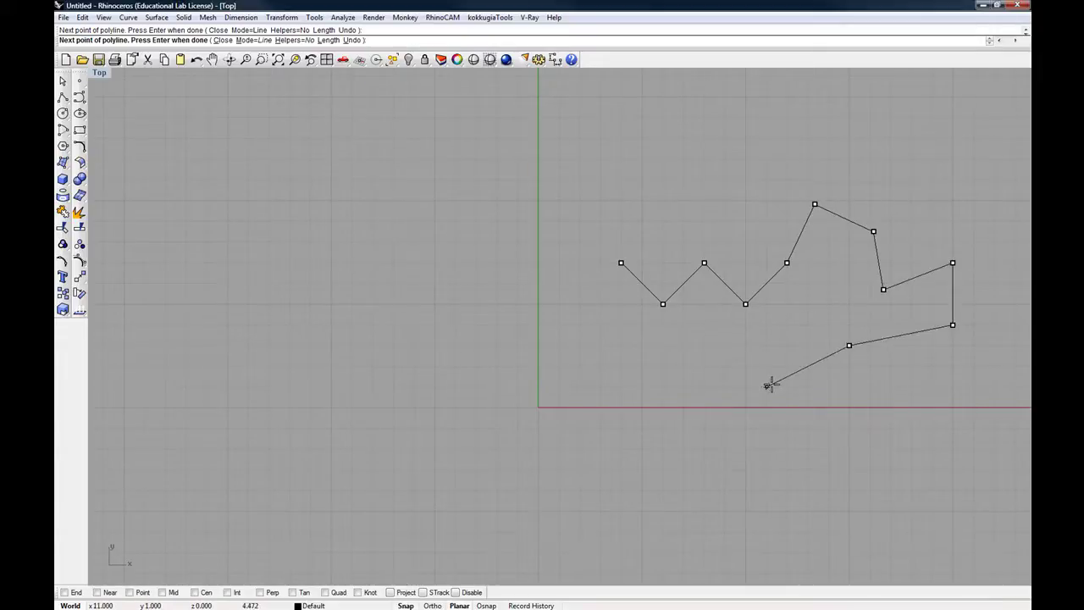
left_click(704, 346)
left_click(642, 367)
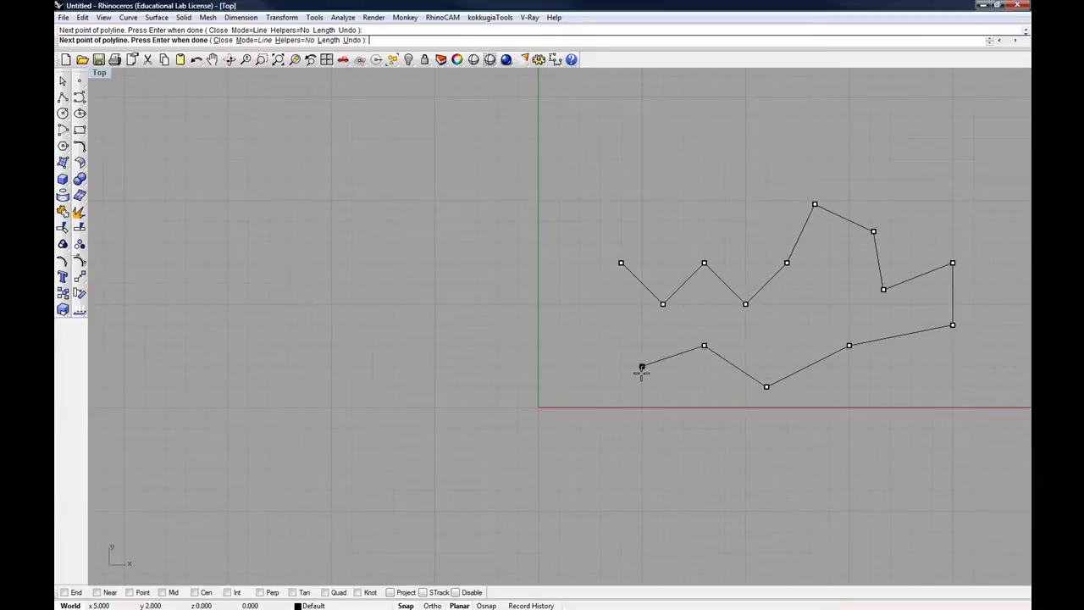
key("Return")
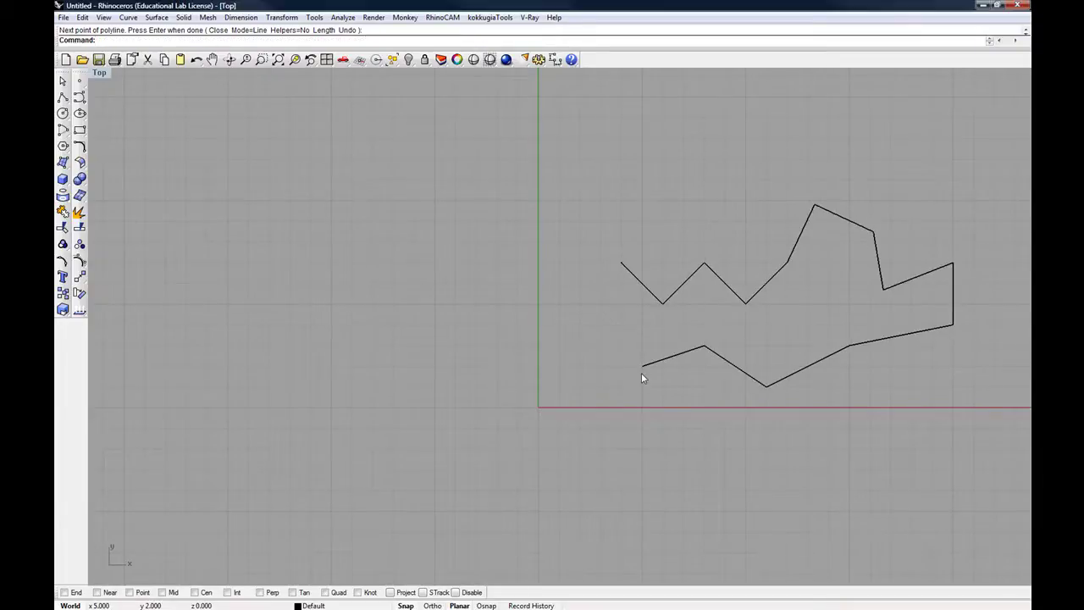
- Delete the open zigzag polyline
left_click(620, 266)
key("Delete")
right_click_drag(588, 310, 406, 331)
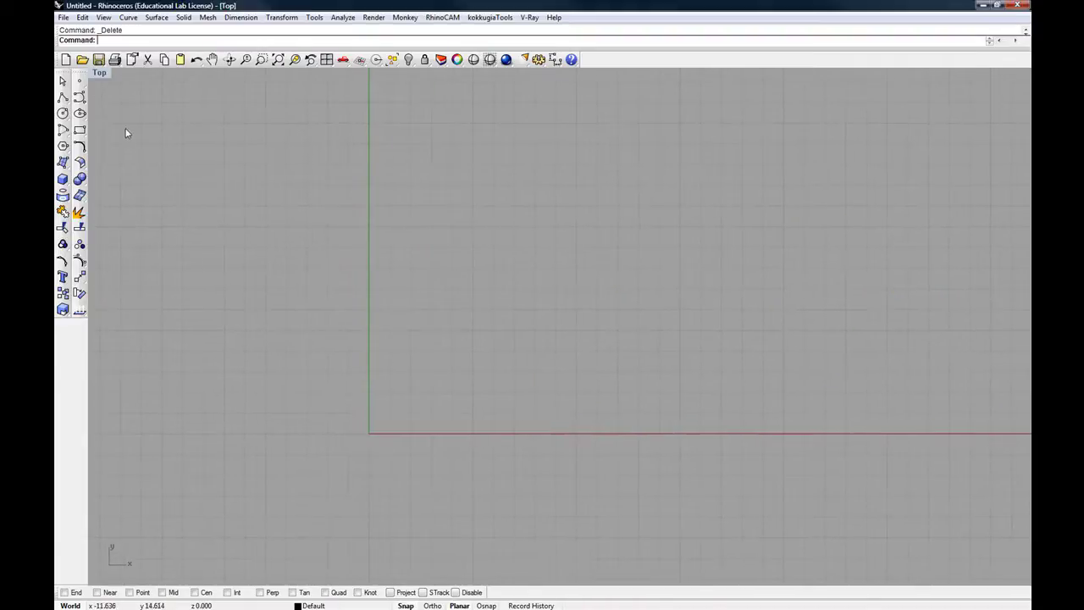
- Draw a freehand corner-to-corner rectangle about 10 by 8 units above the x axis with grid snap off, and delete it
left_click(80, 132)
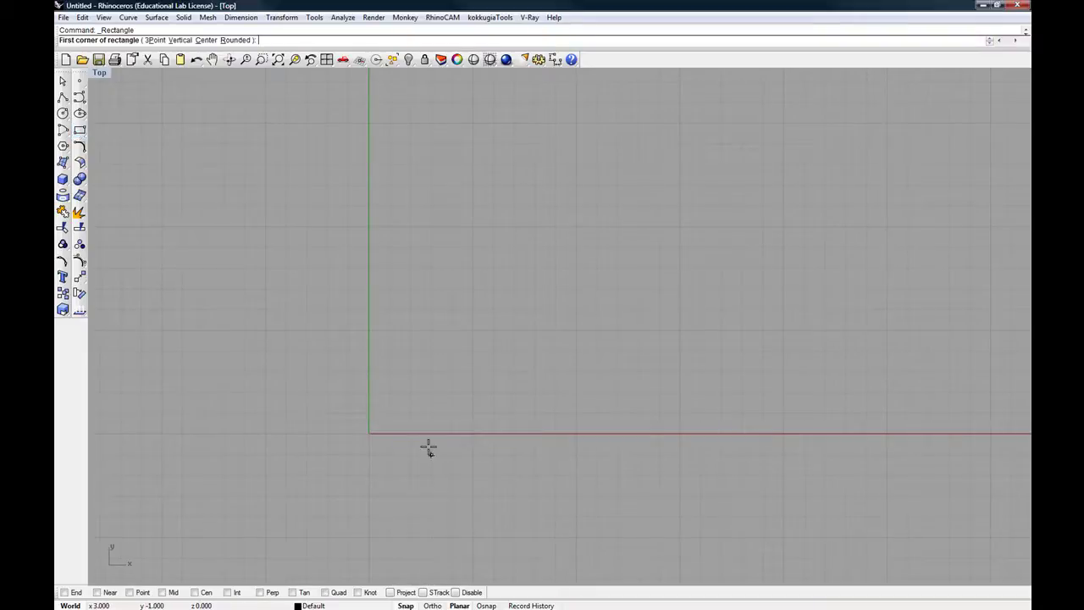
right_click_drag(380, 487, 430, 464)
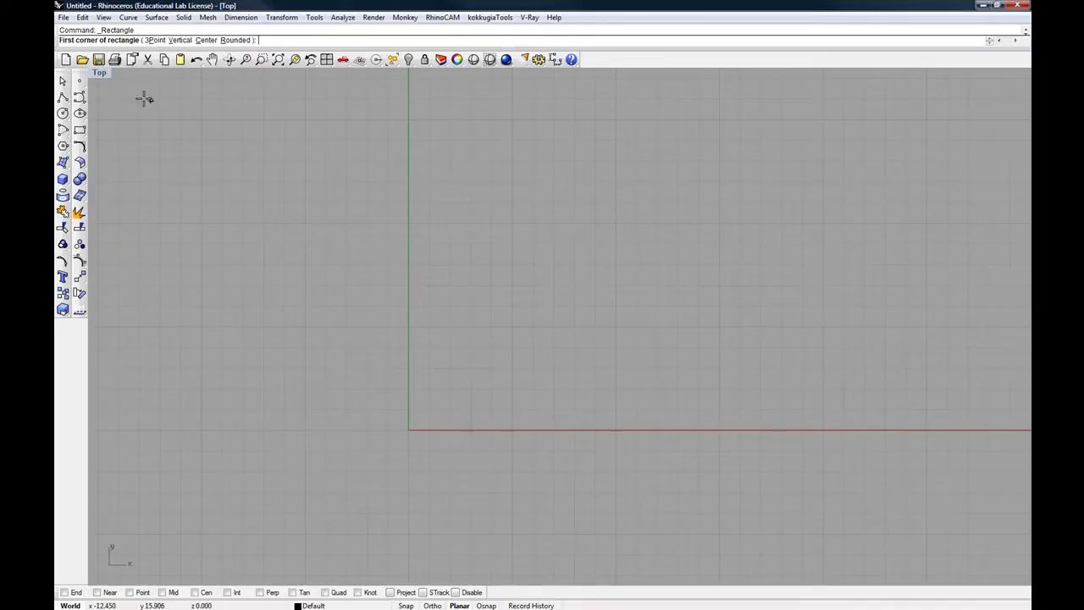
left_click(483, 357)
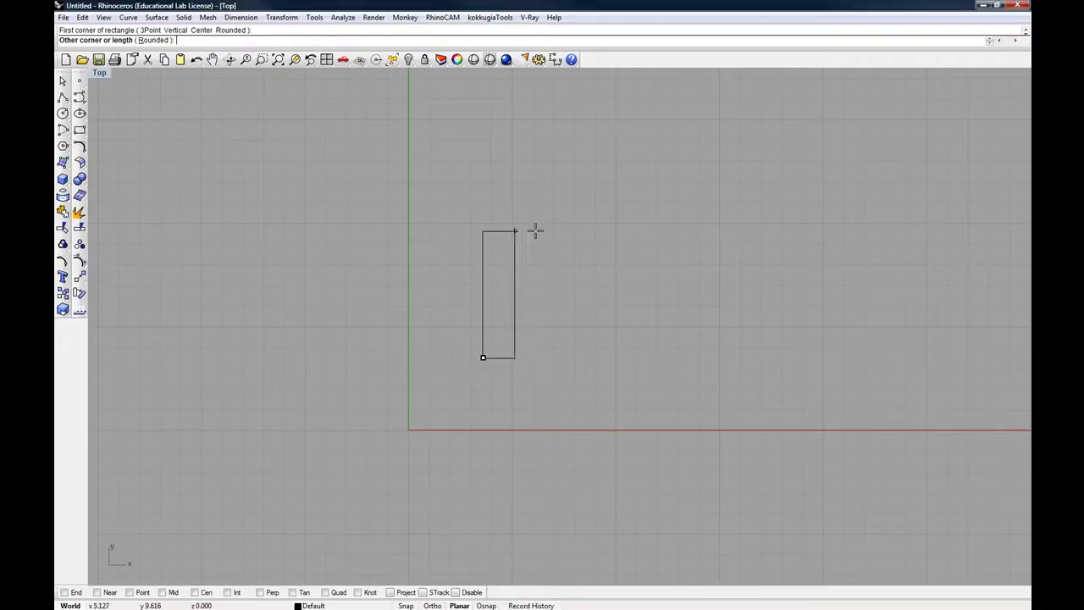
left_click(694, 194)
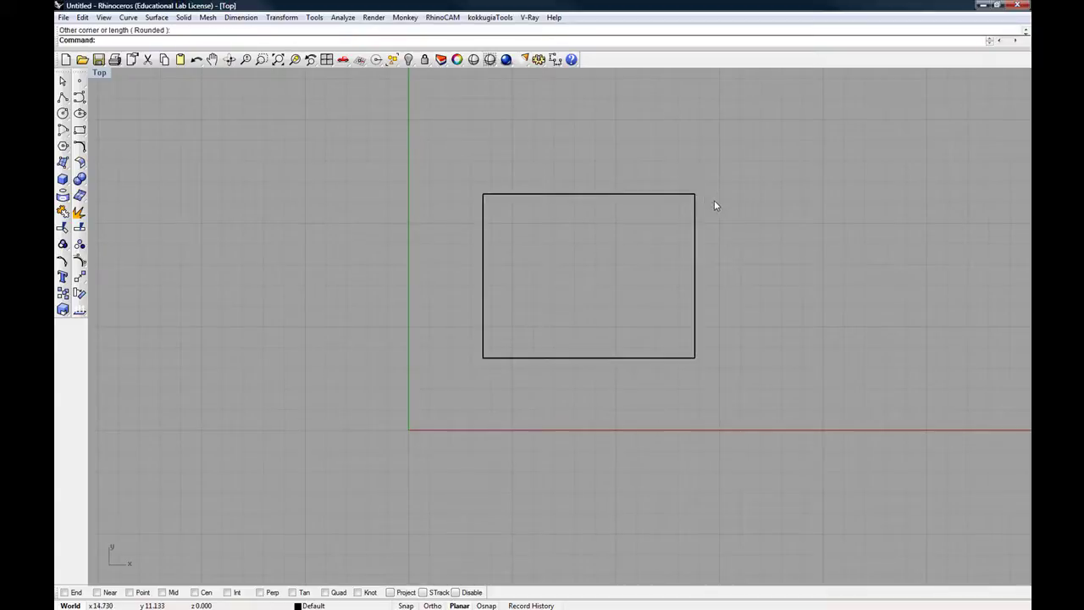
left_click(697, 218)
key("Delete")
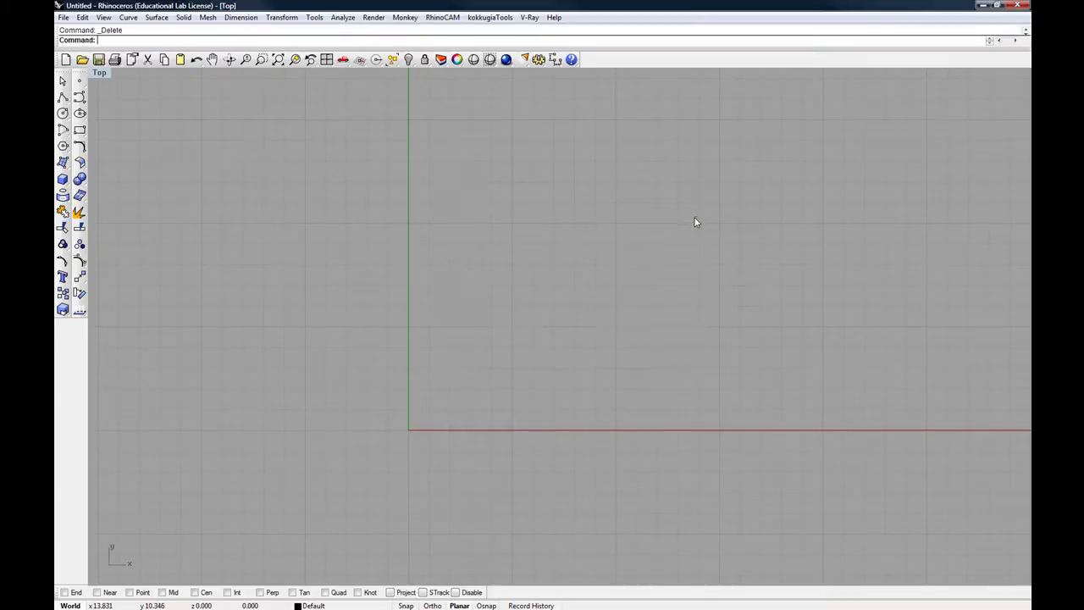
- Draw a rectangle from the origin to (10, 5) by picking its corners with grid snap on, and undo it
right_click(474, 394)
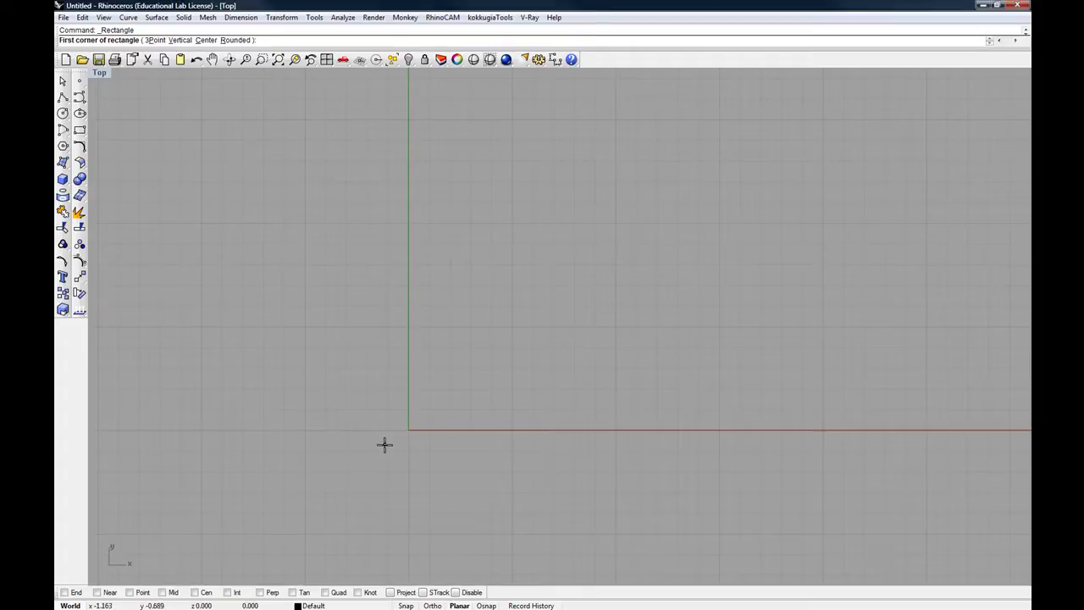
key("Return")
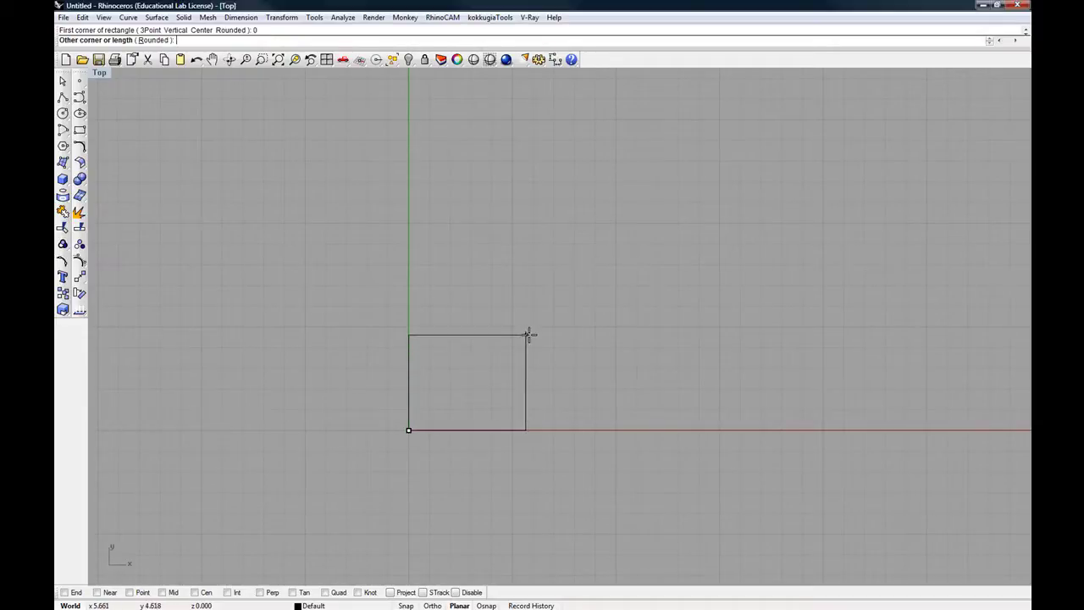
scroll(471, 362, "down", 1)
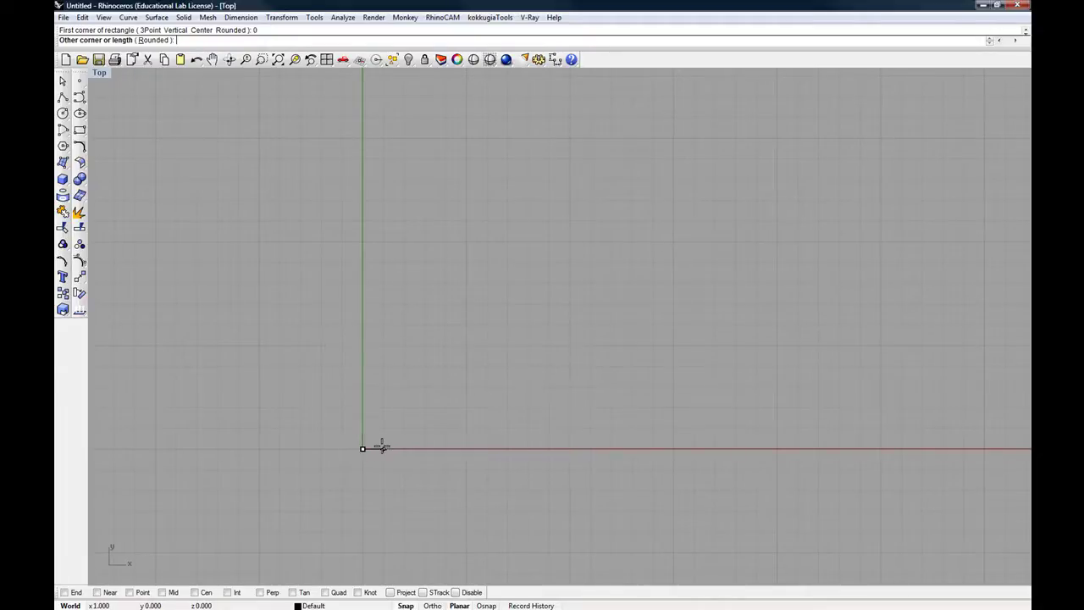
scroll(401, 448, "up", 3)
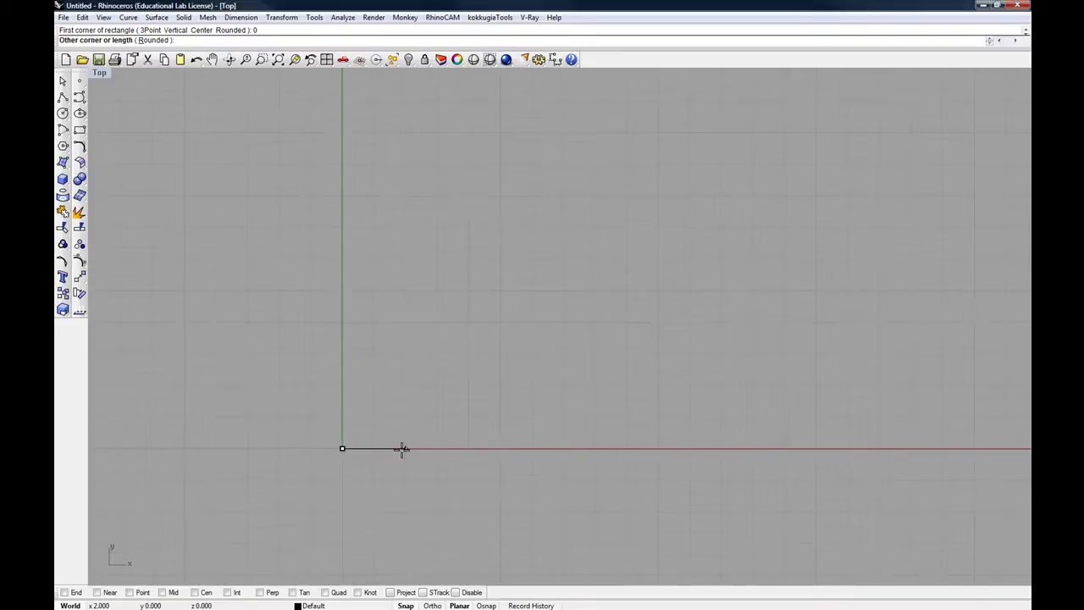
left_click(659, 448)
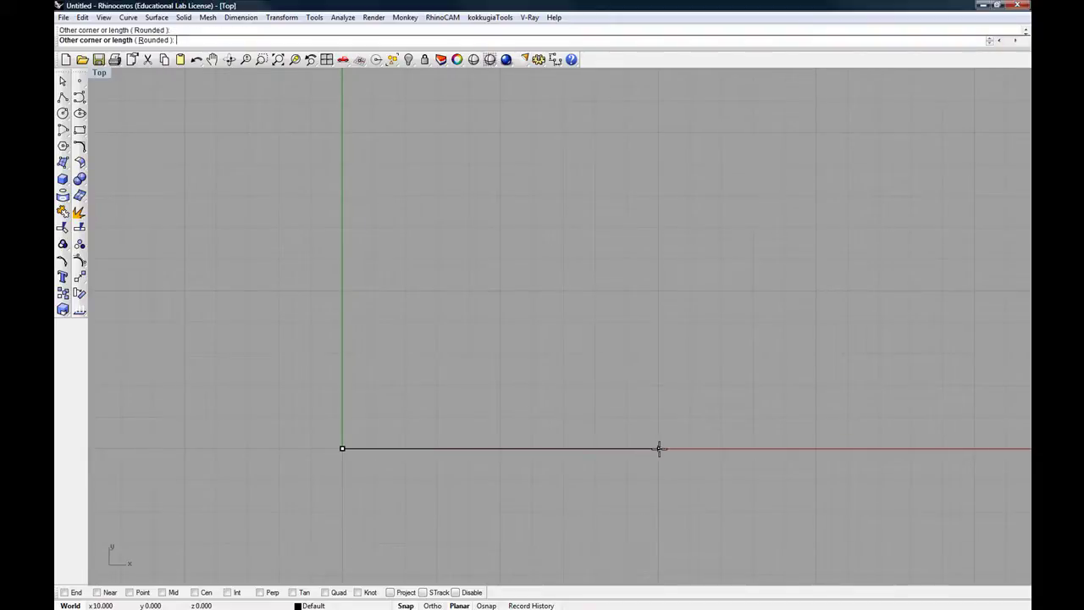
left_click(661, 291)
right_click_drag(652, 297, 597, 328)
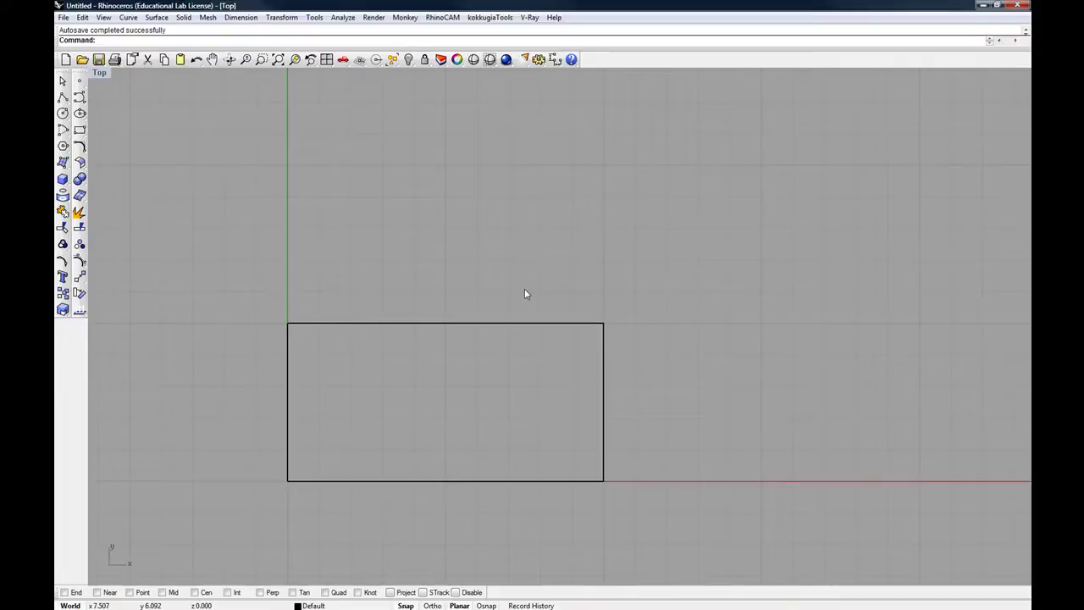
key("ctrl+z")
- Draw a rectangle from the origin with a typed length of 10 and width of 5
key("Return")
left_click(288, 481)
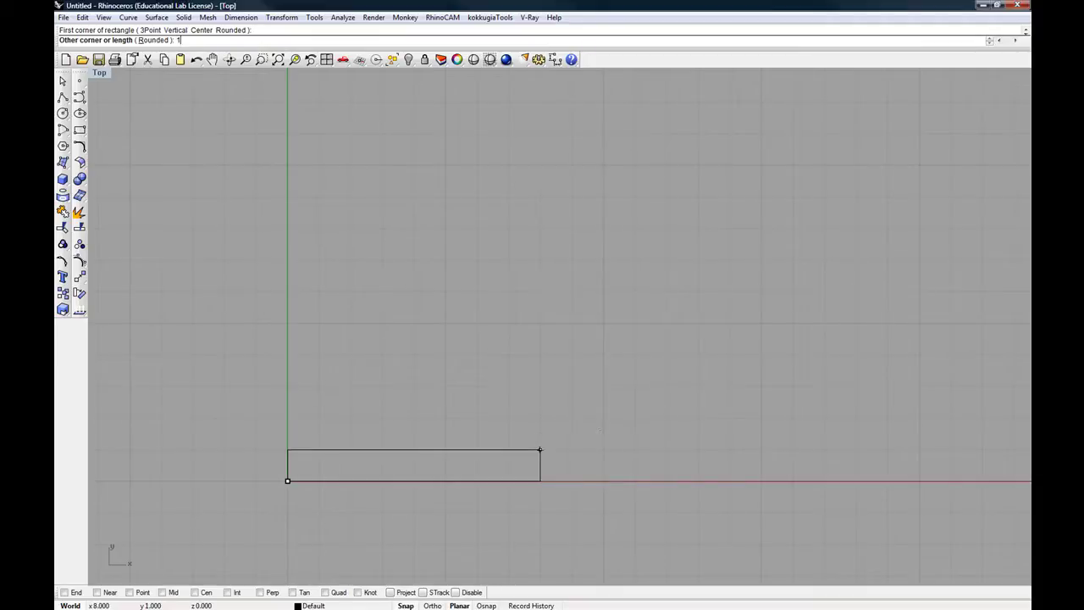
key("Return")
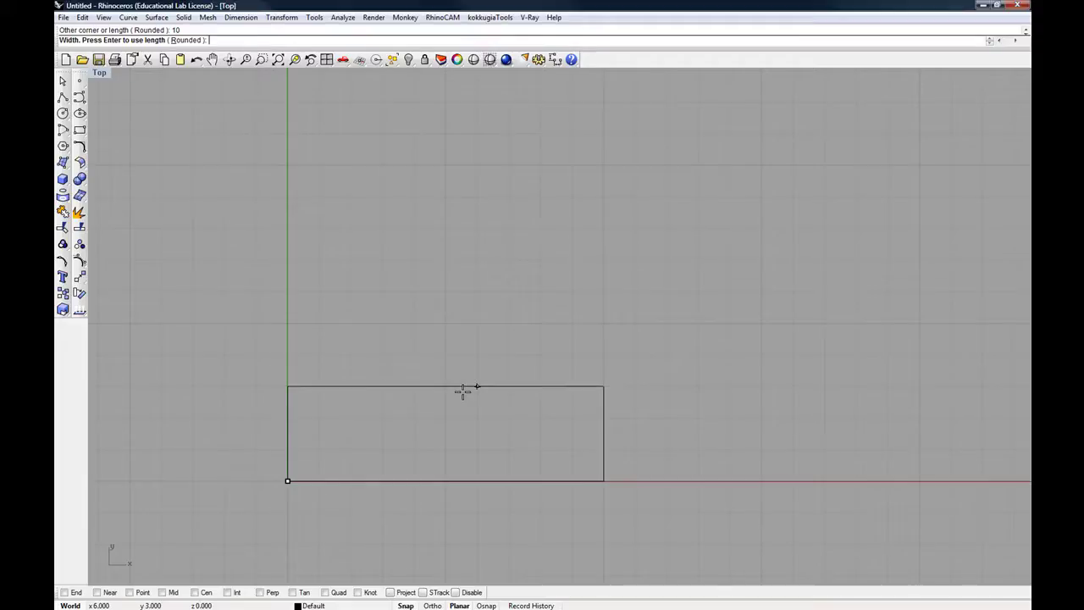
key("Return")
mouse_move(459, 395)
right_mouse_down()
mouse_move(443, 420)
mouse_move(471, 395)
right_mouse_up()
scroll(444, 419, "down", 2)
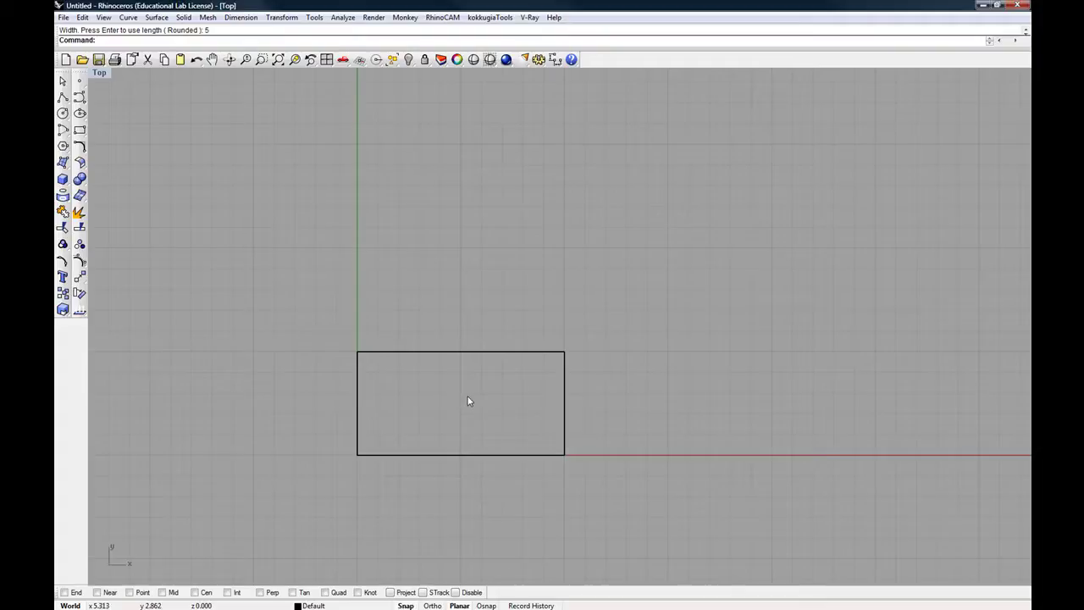
- Draw a circle of diameter 12 by picking points, centred on the rectangle's corner at (10, 5), and undo it
left_click(62, 115)
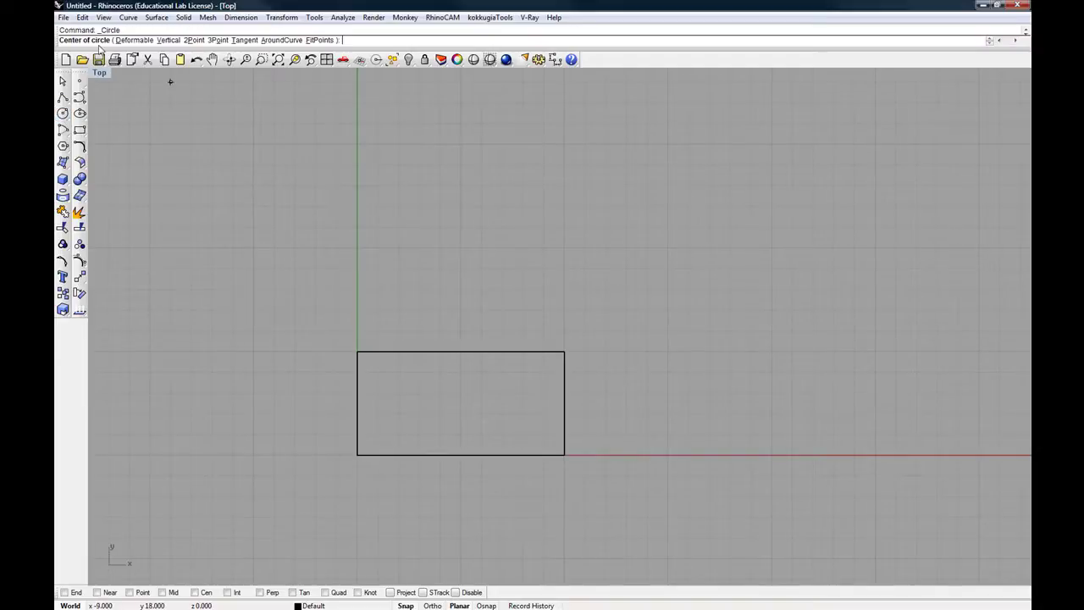
left_click(565, 350)
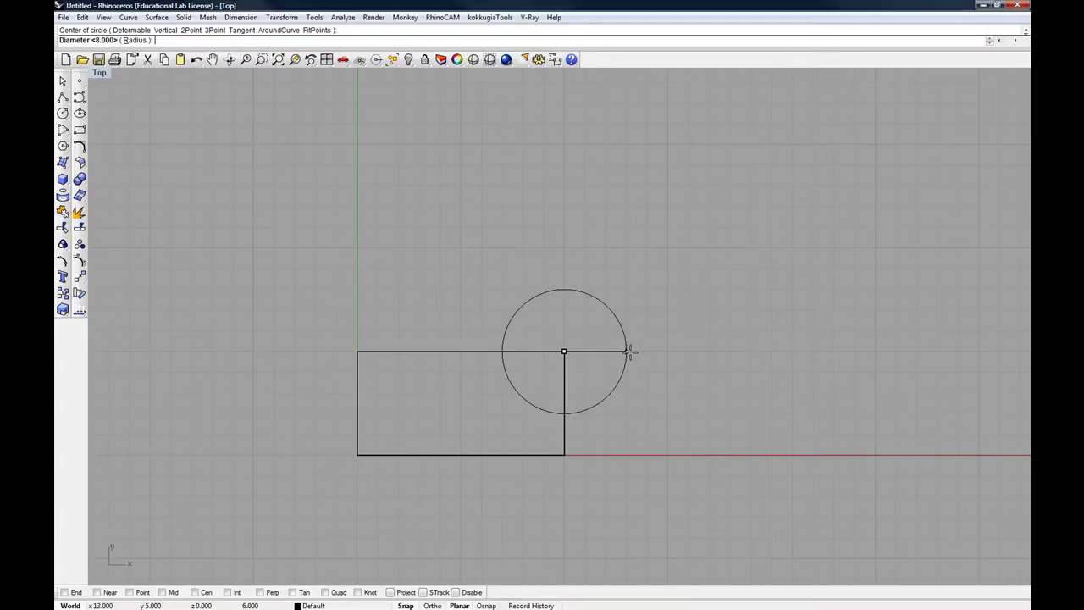
left_click(686, 350)
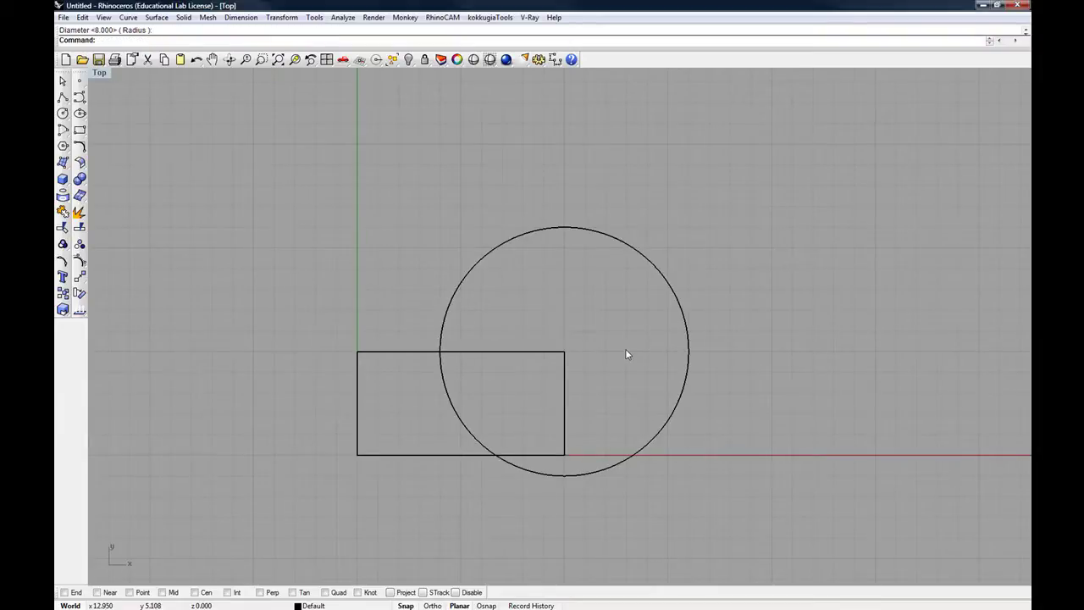
key("ctrl+z")
- Draw a circle centred on the rectangle's corner at (10, 5) with a typed diameter of 15
key("Return")
left_click(565, 352)
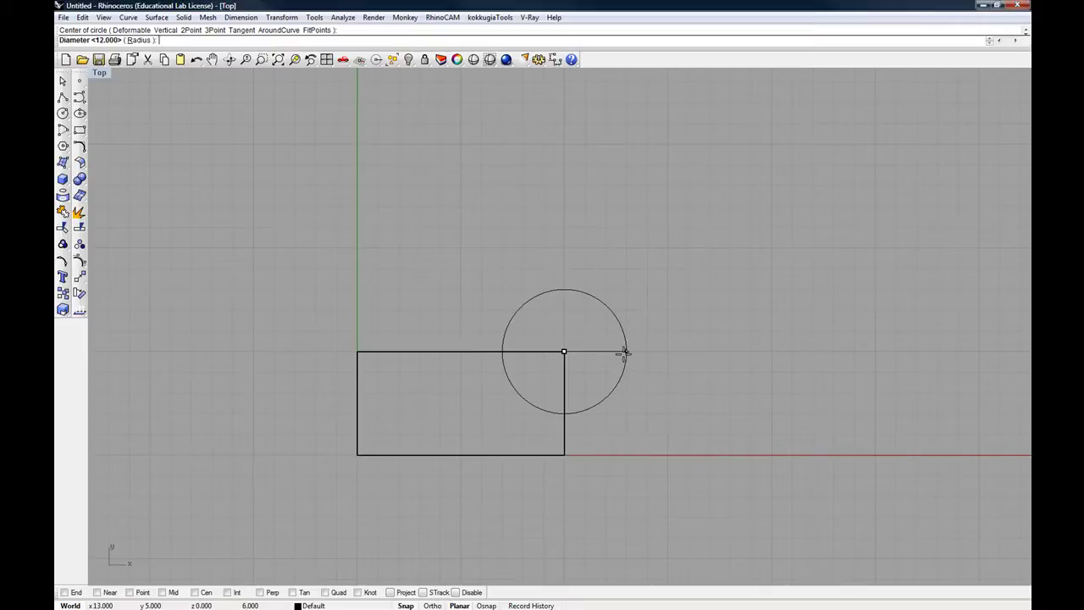
type("15")
key("Return")
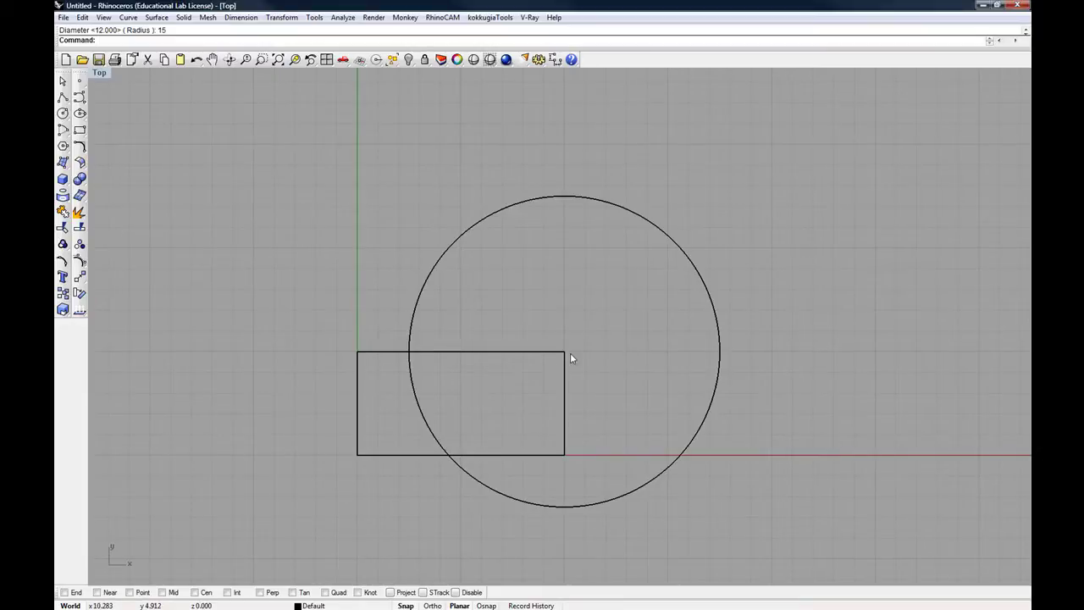
right_click_drag(528, 353, 489, 358)
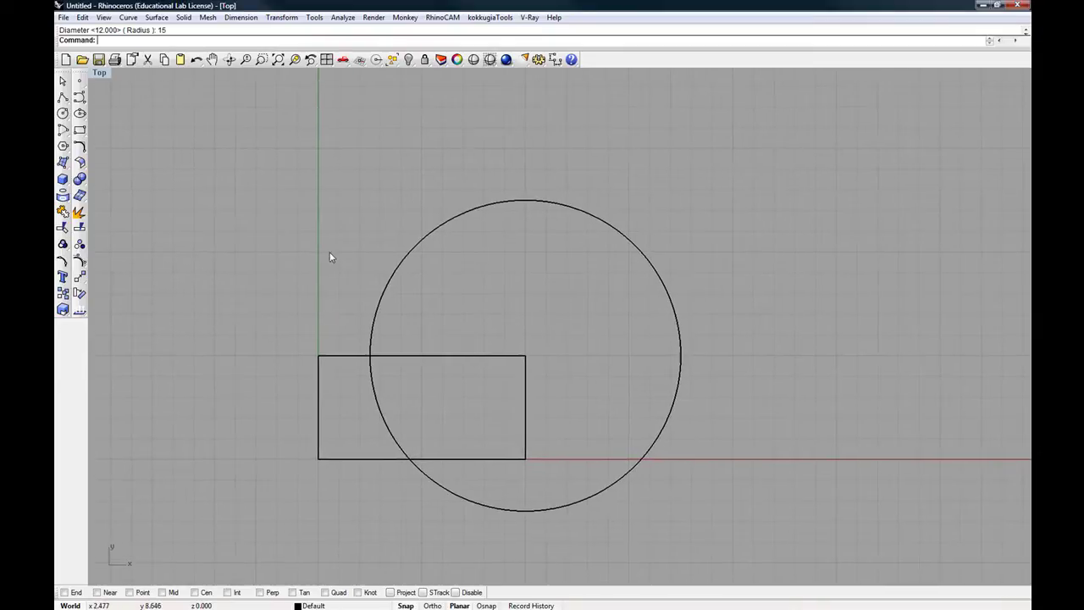
- In a maximized Perspective viewport, move the rectangle and the circle clear of the origin on the negative x side, leaving them apart
double_click(100, 75)
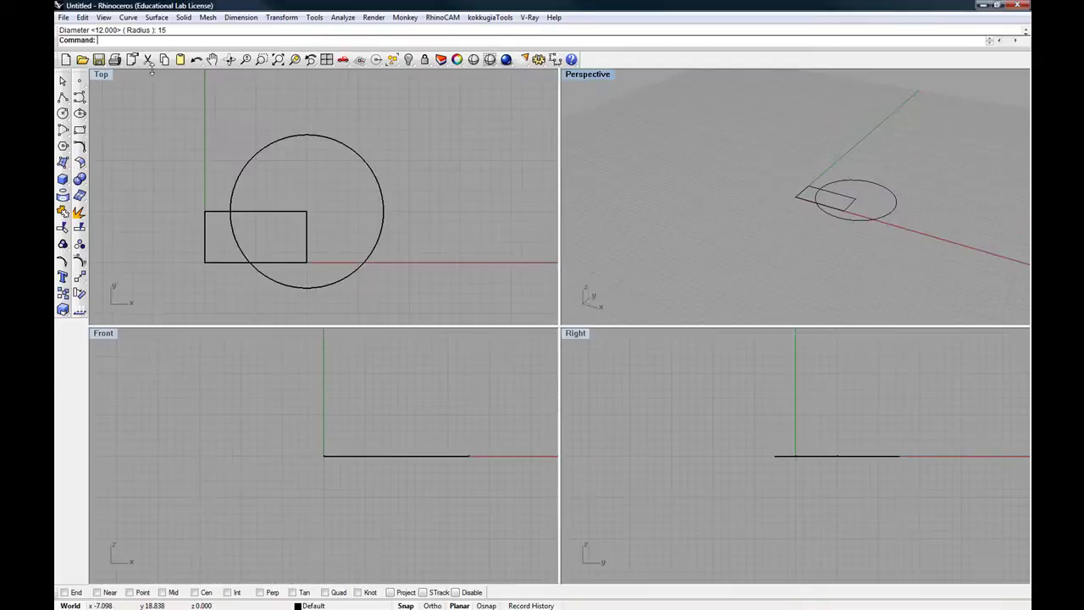
double_click(588, 77)
left_click(550, 314)
left_click_drag(550, 314, 399, 322)
right_click_drag(399, 322, 580, 292)
left_click(579, 291)
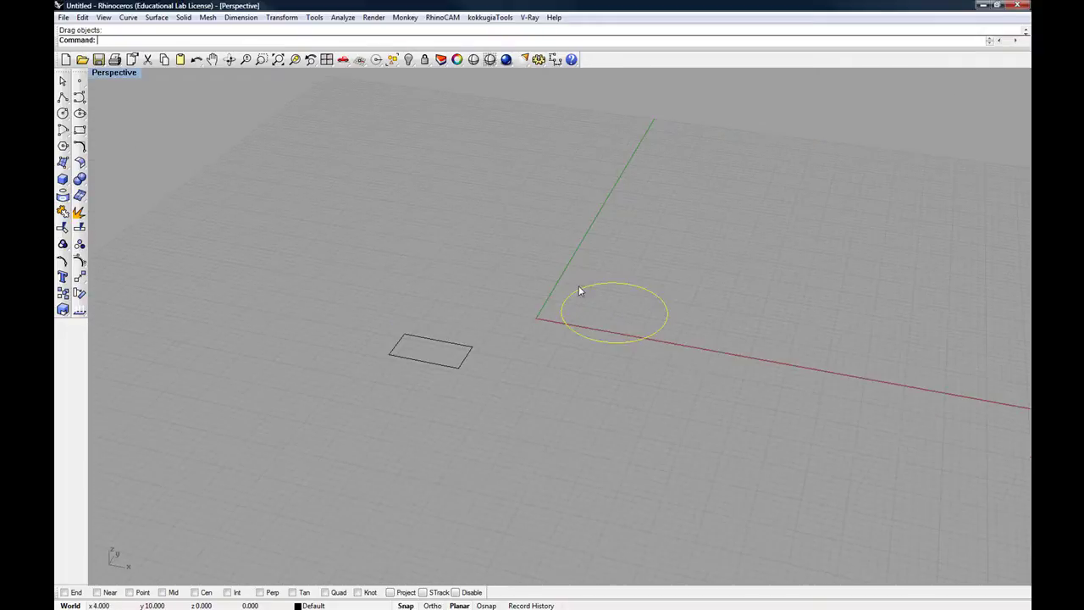
left_click_drag(579, 291, 400, 235)
left_click(532, 218)
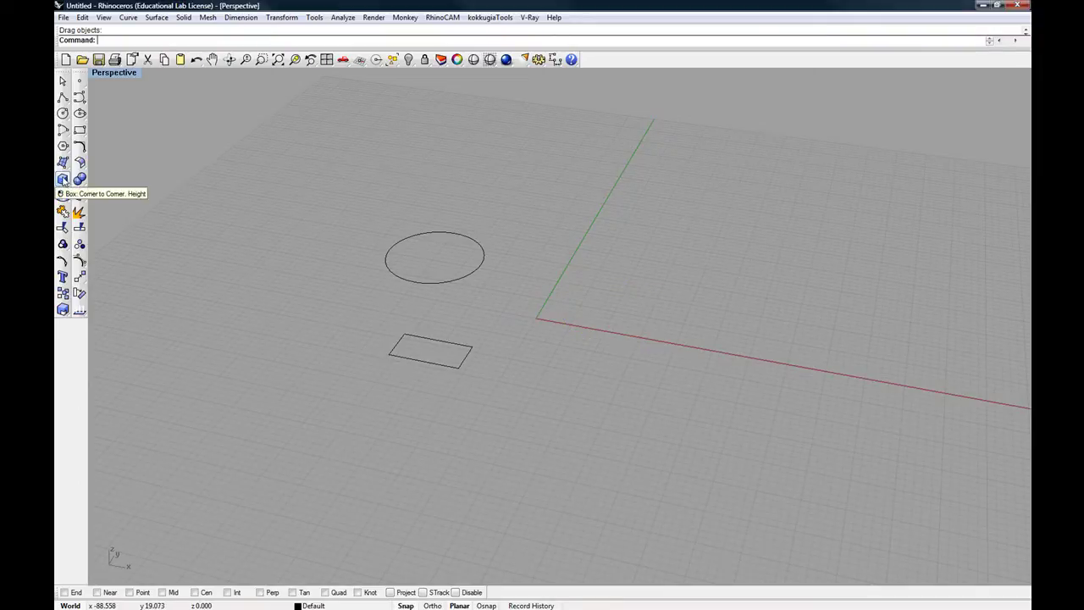
- Draw a solid box with its base from the origin to (25, 10) and a height of 18, and undo it
left_click(62, 179)
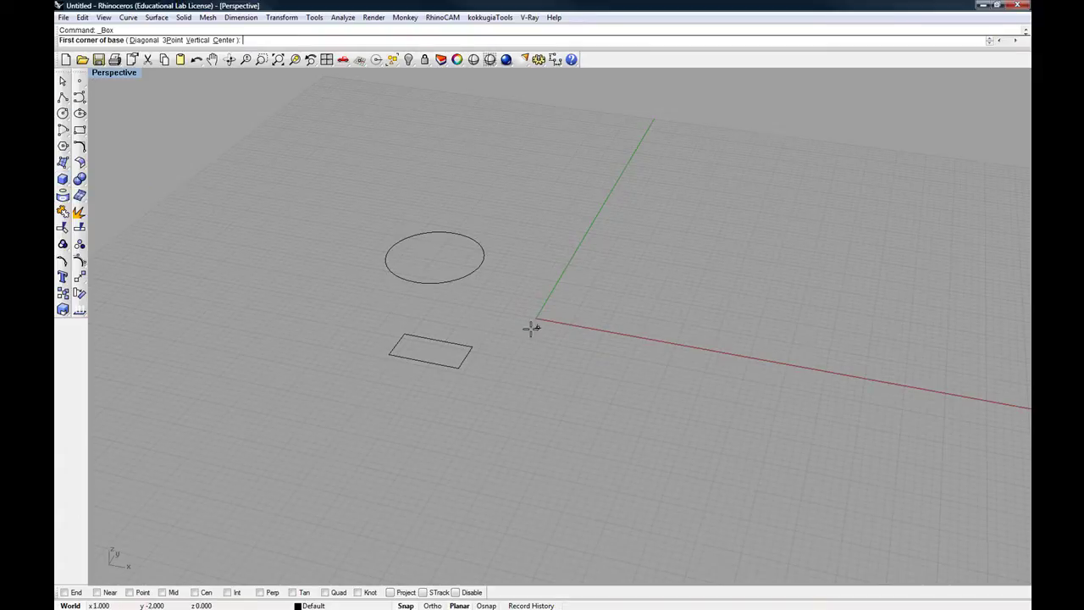
scroll(536, 318, "up", 3)
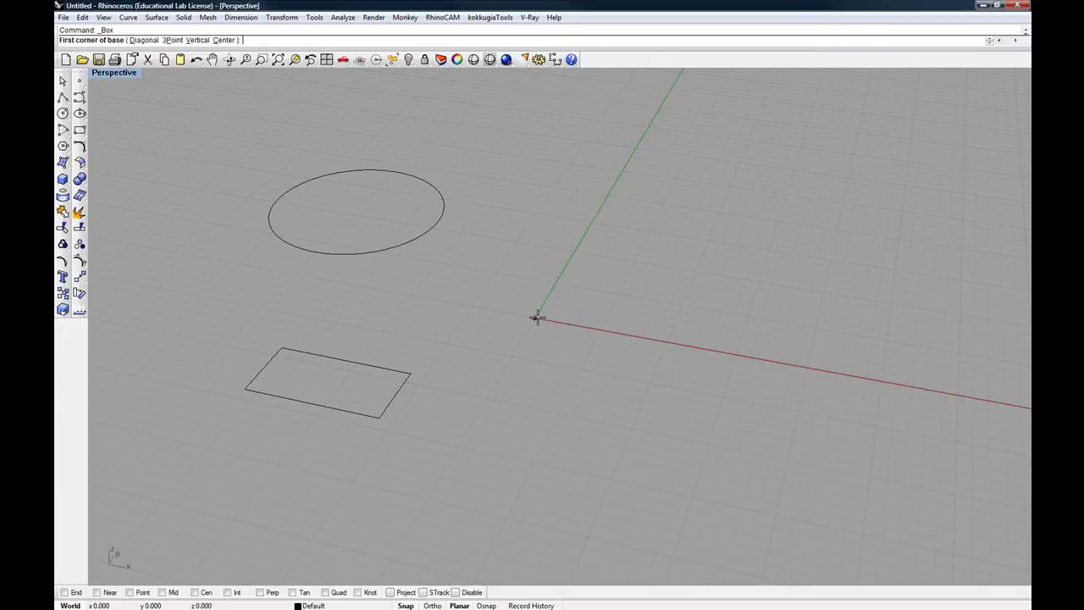
left_click(536, 319)
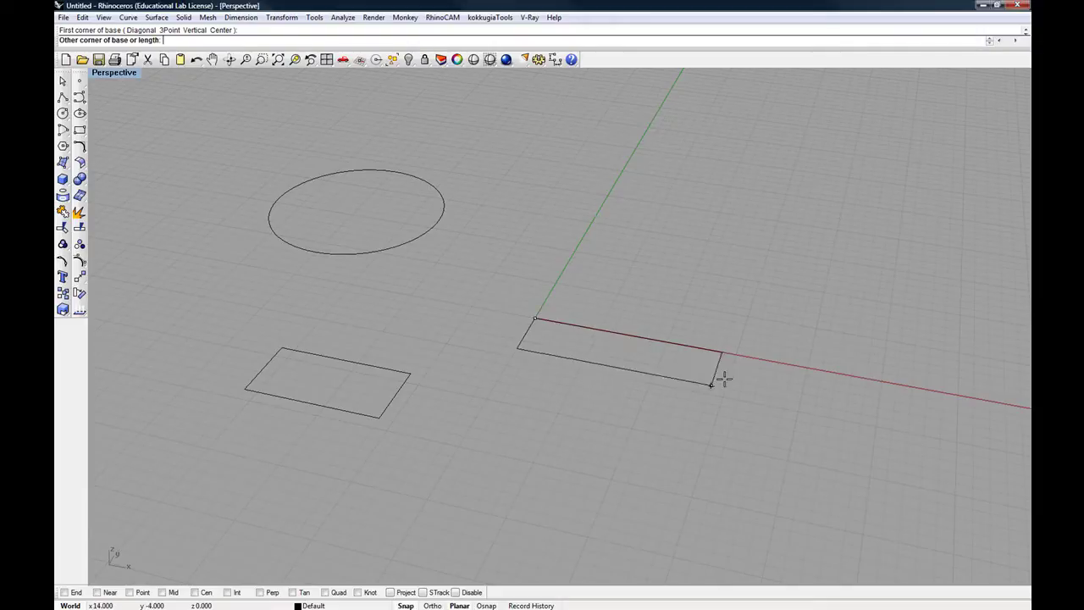
scroll(644, 292, "down", 3)
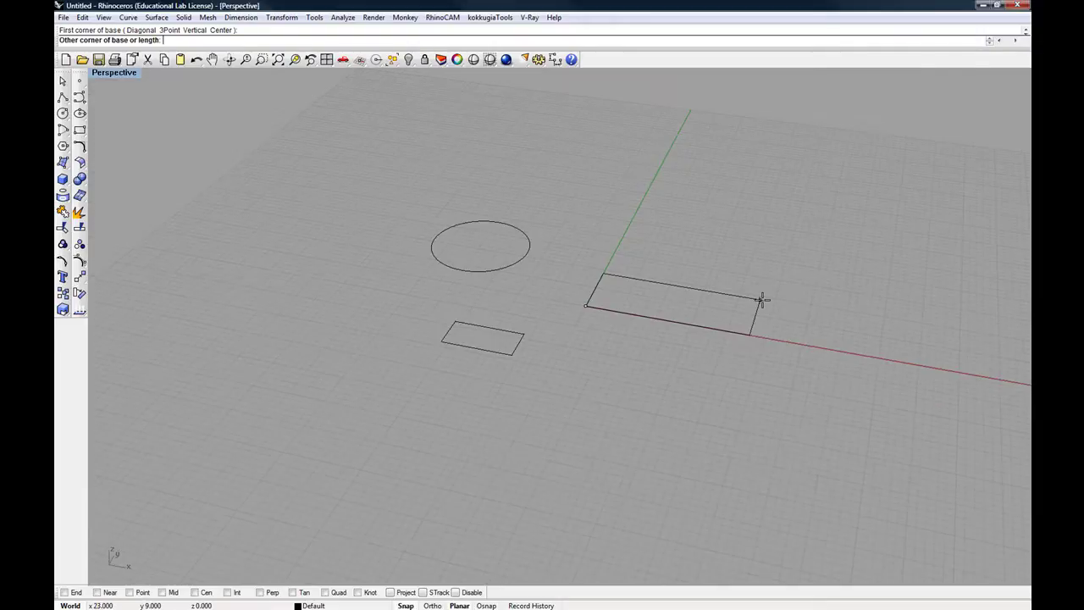
left_click(773, 297)
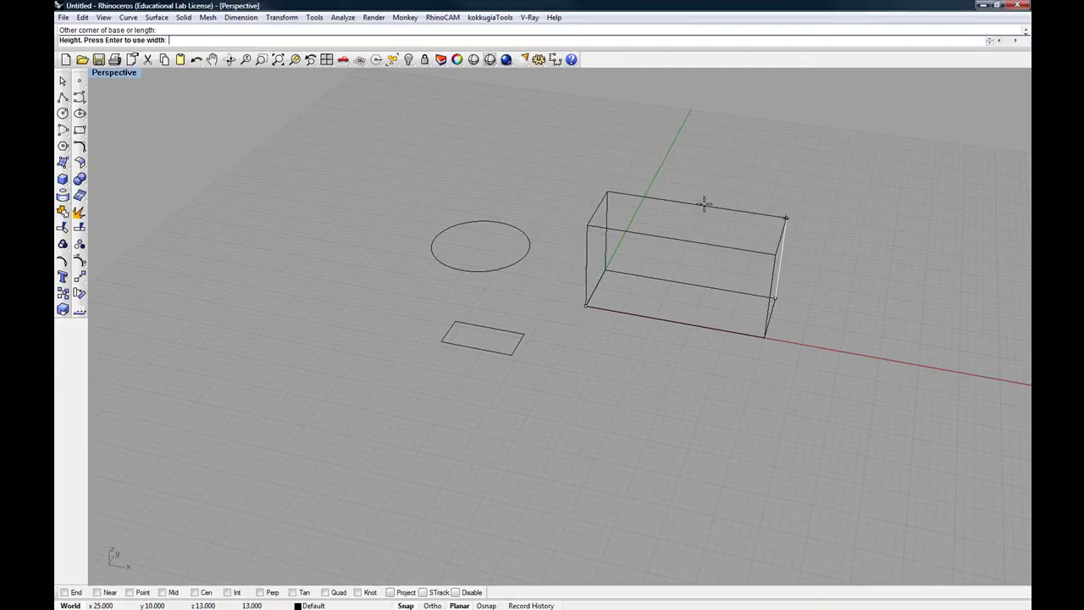
double_click(114, 74)
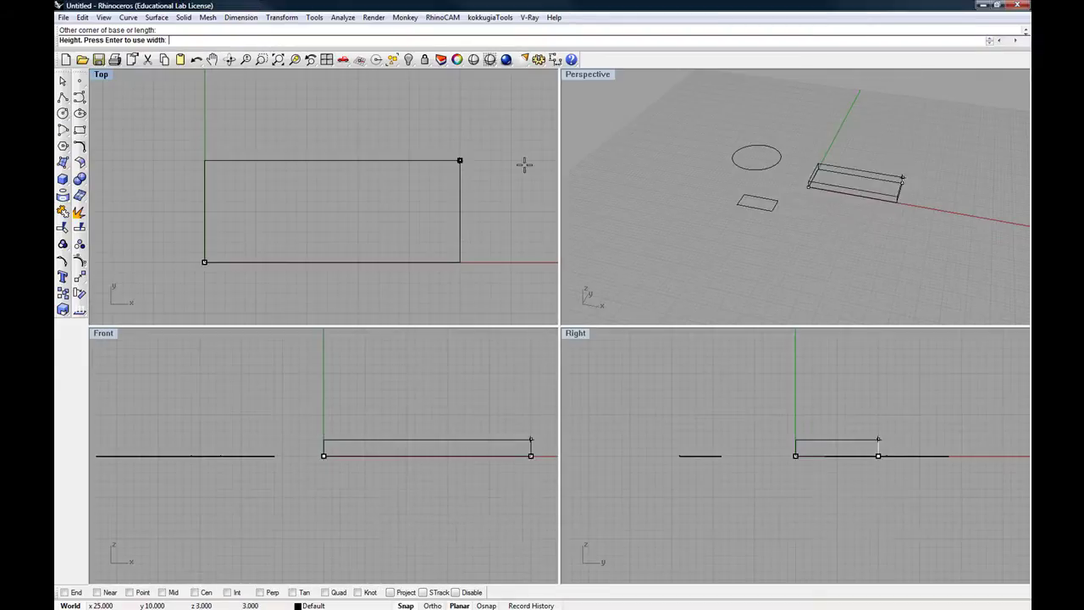
scroll(308, 513, "down", 5)
scroll(766, 525, "down", 3)
scroll(767, 525, "down", 3)
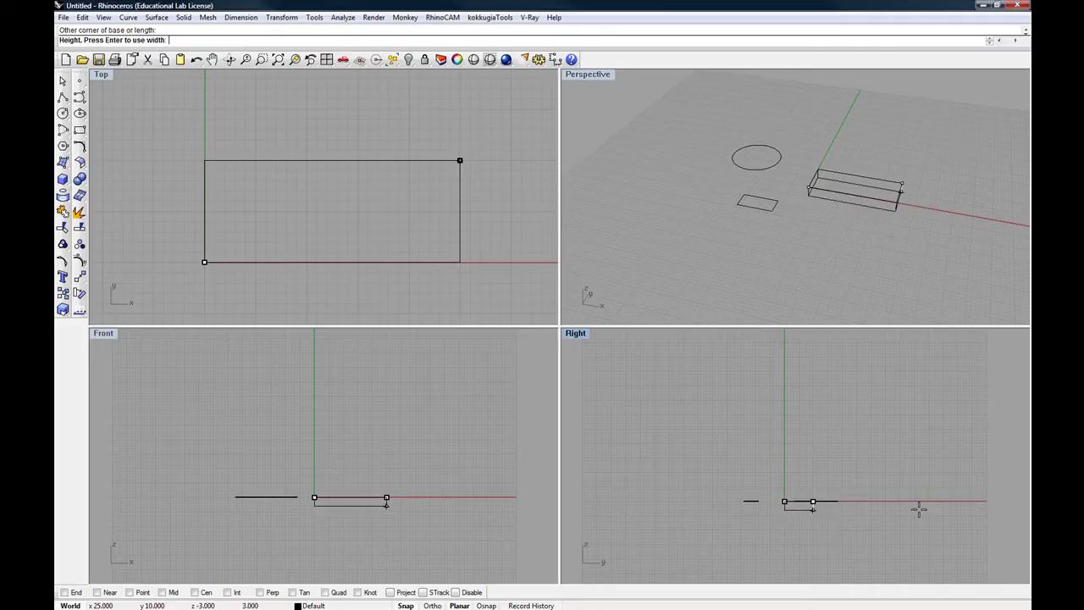
left_click(924, 134)
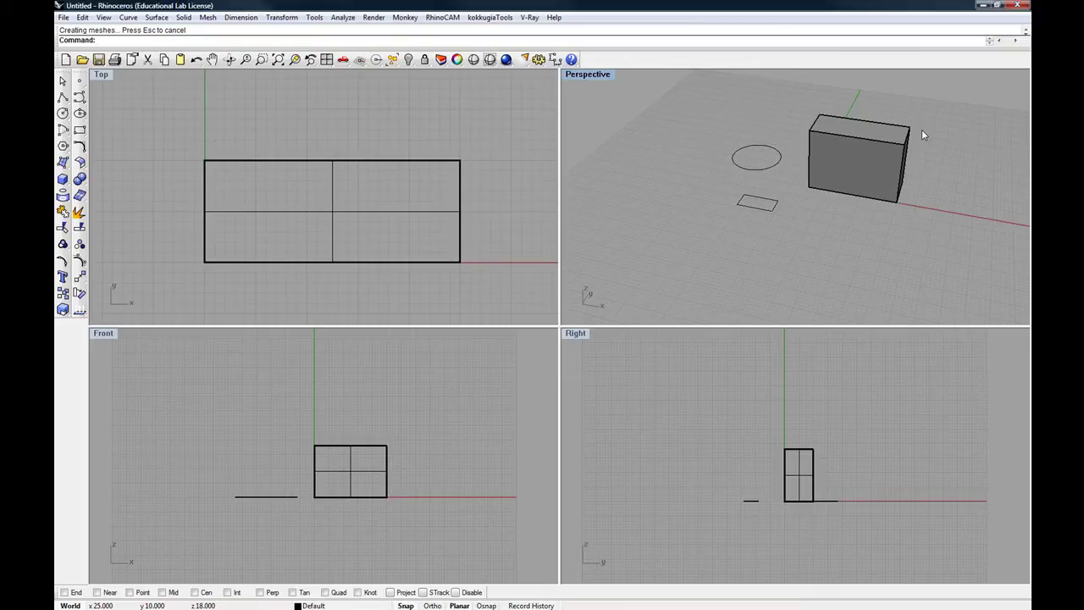
key("ctrl+z")
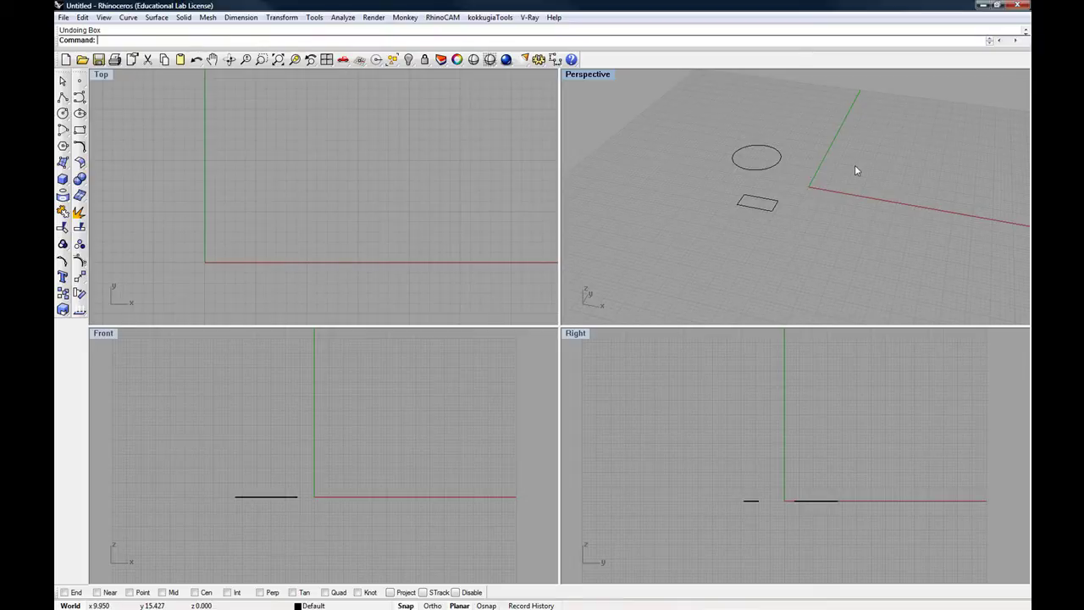
- Create a solid cube from the origin with a typed length of 15, using equal width and height
key("Return")
type("0")
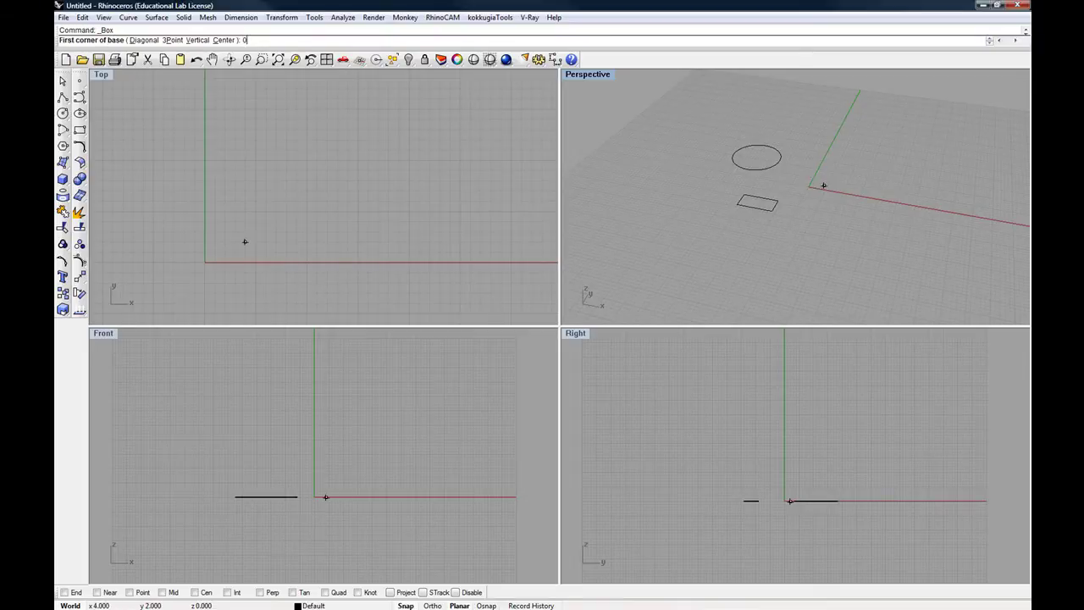
key("Return")
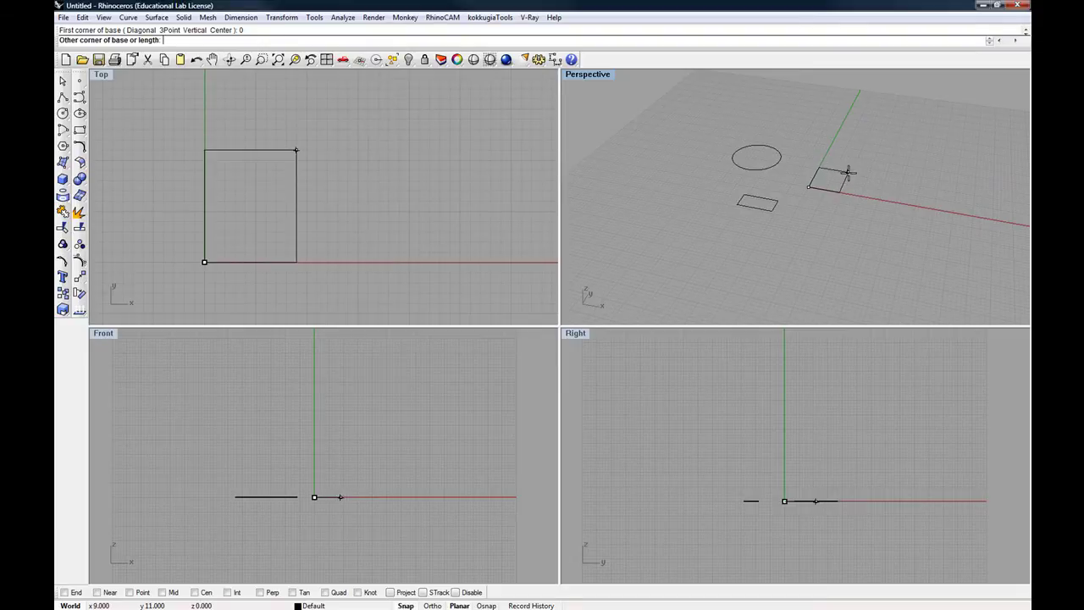
type("15")
key("Return")
scroll(852, 178, "up", 5)
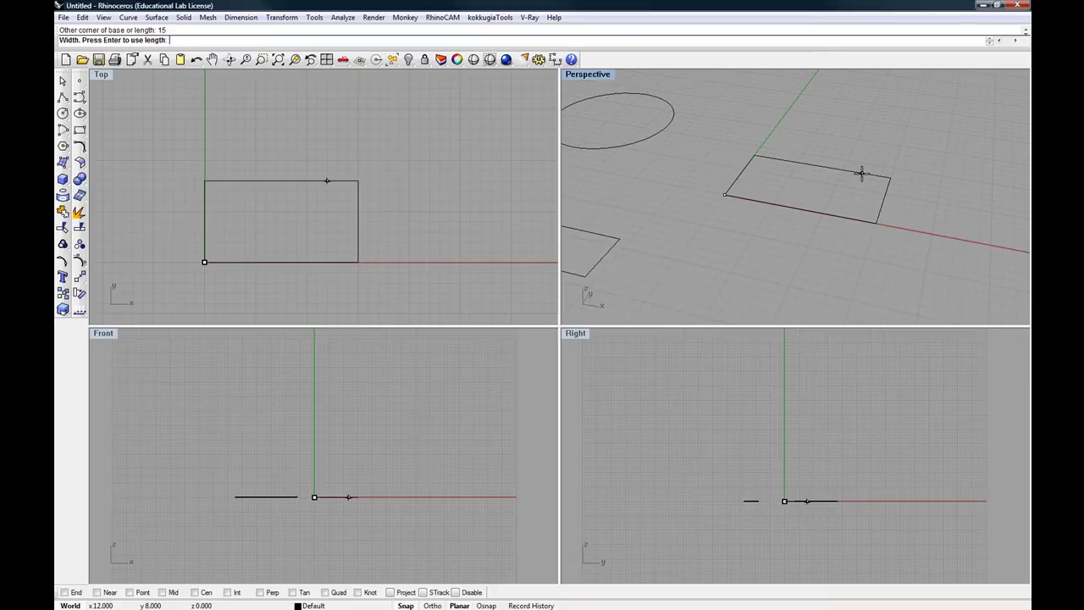
key("Return")
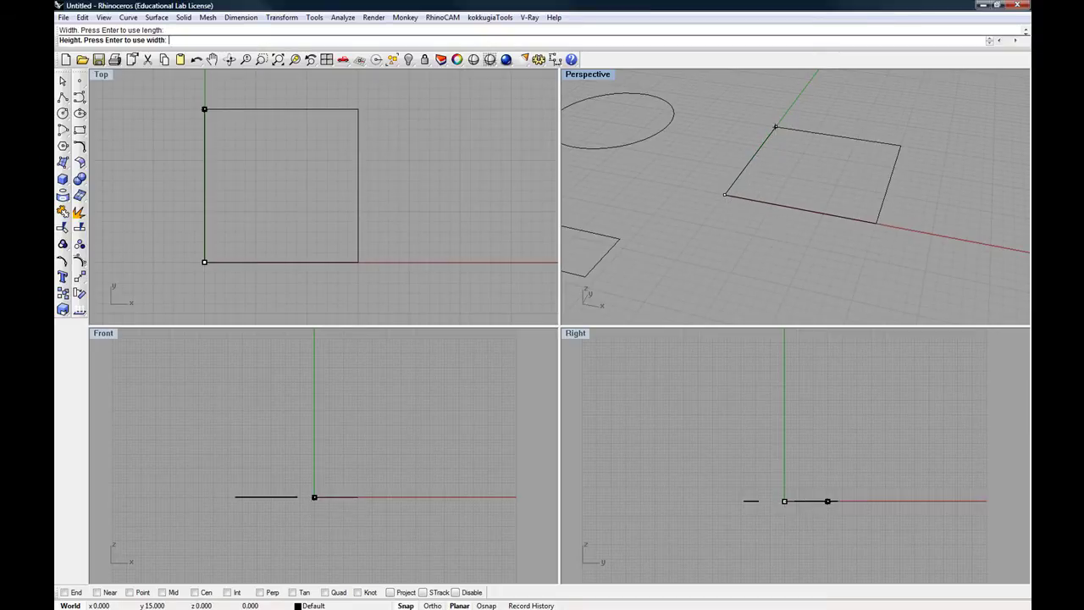
scroll(842, 144, "down", 3)
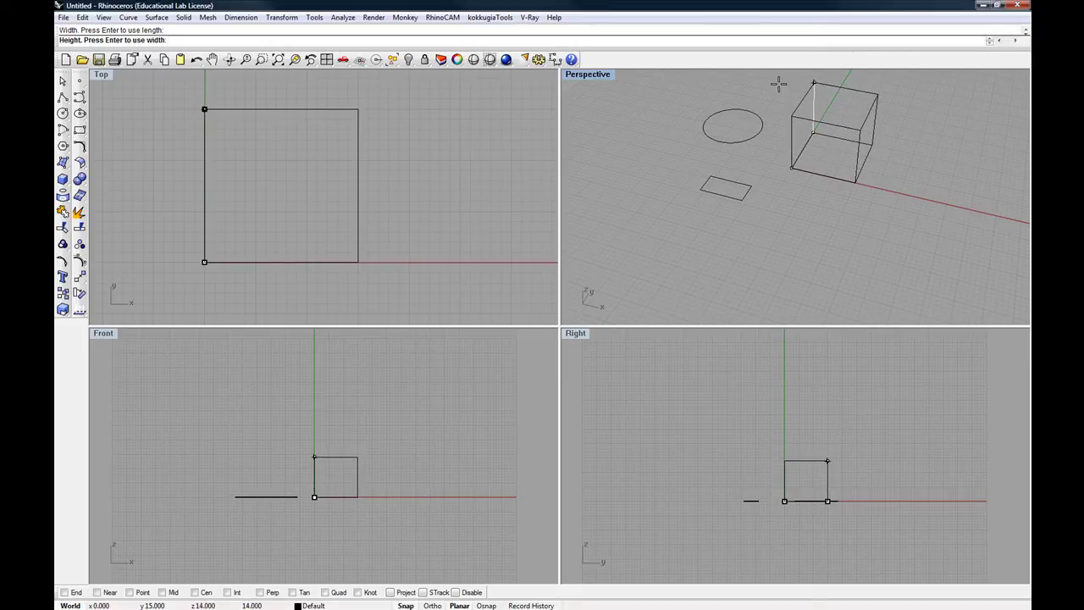
scroll(778, 83, "down", 1)
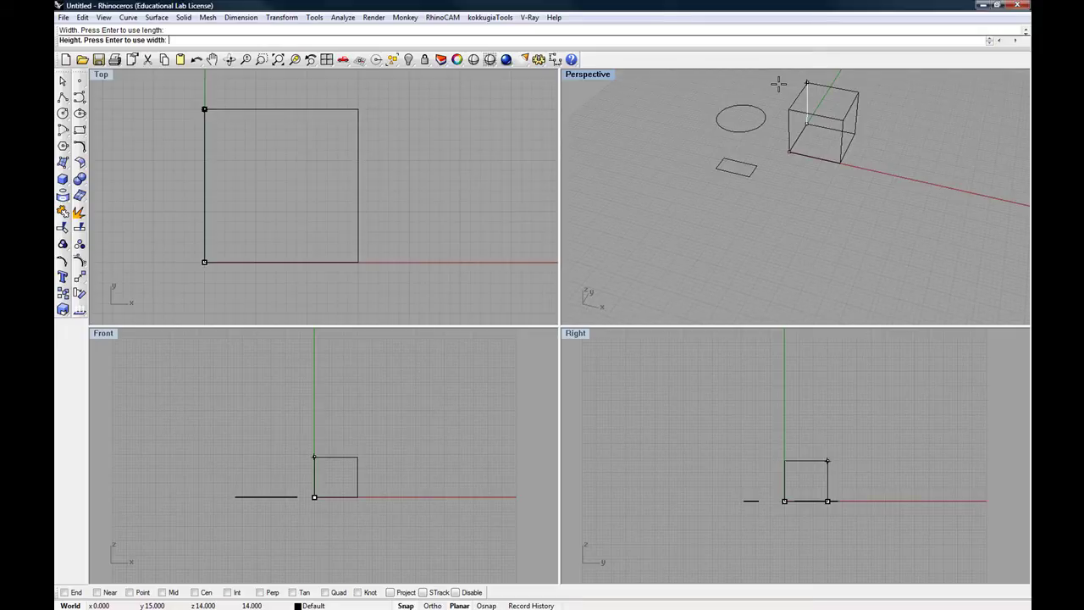
left_click(778, 83)
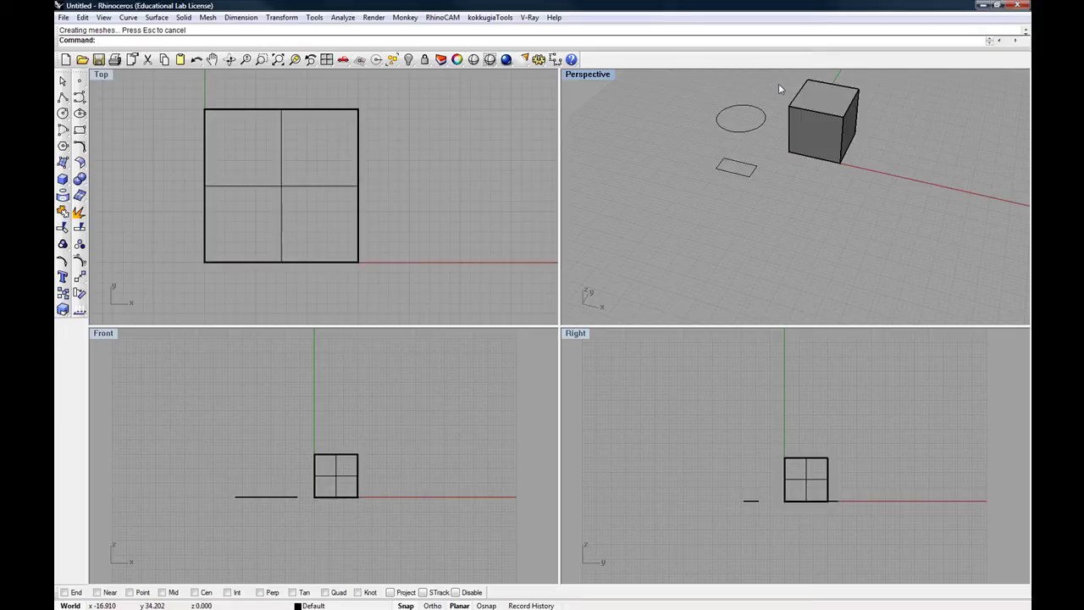
right_click_drag(805, 103, 722, 148, "shift")
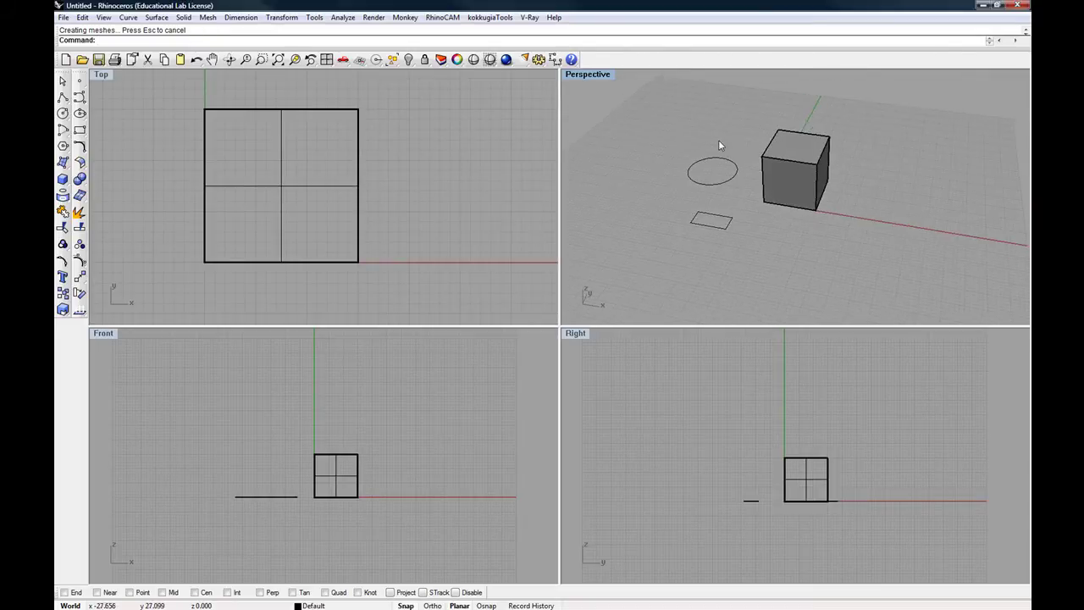
- Draw a solid sphere centred on the positive x axis at about x = 34, clear of the cube, with a diameter of about 22
scroll(721, 170, "down", 2)
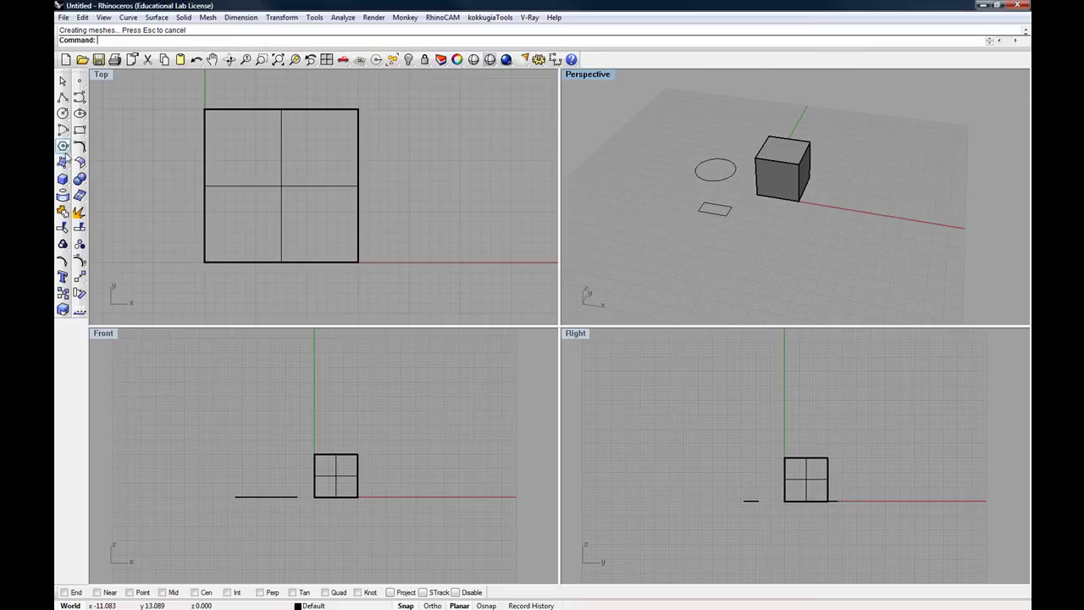
left_click(62, 180)
left_click_drag(105, 179, 134, 129)
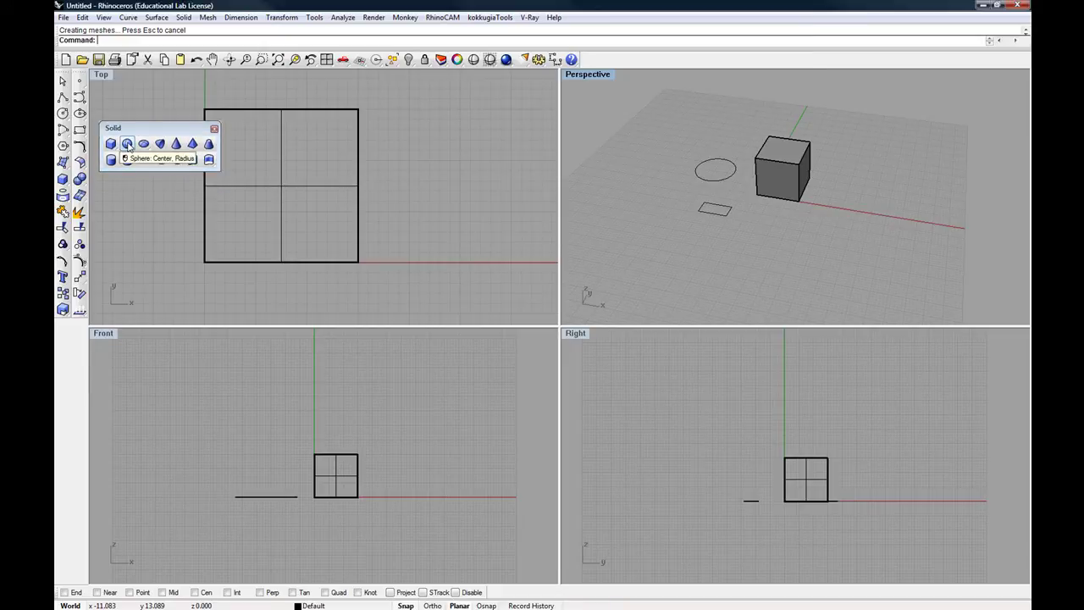
left_click(127, 144)
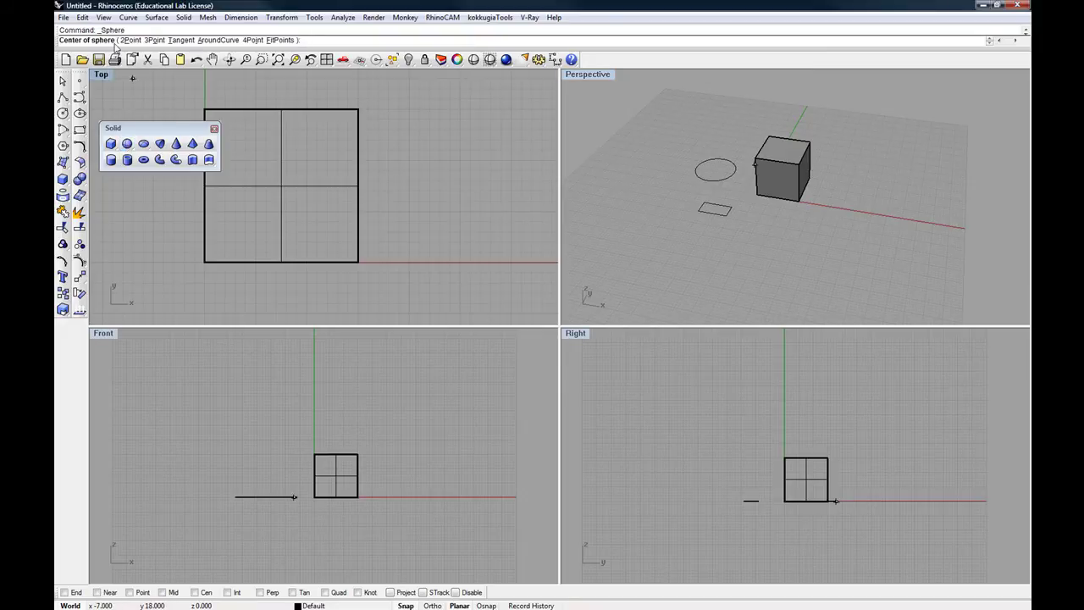
left_click(855, 210)
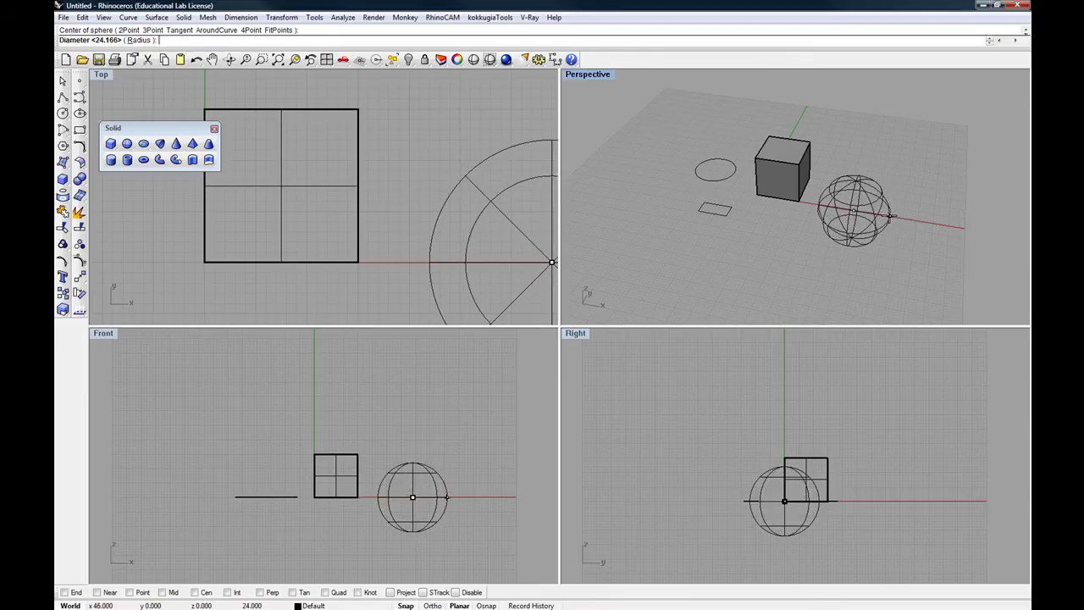
left_click(888, 217)
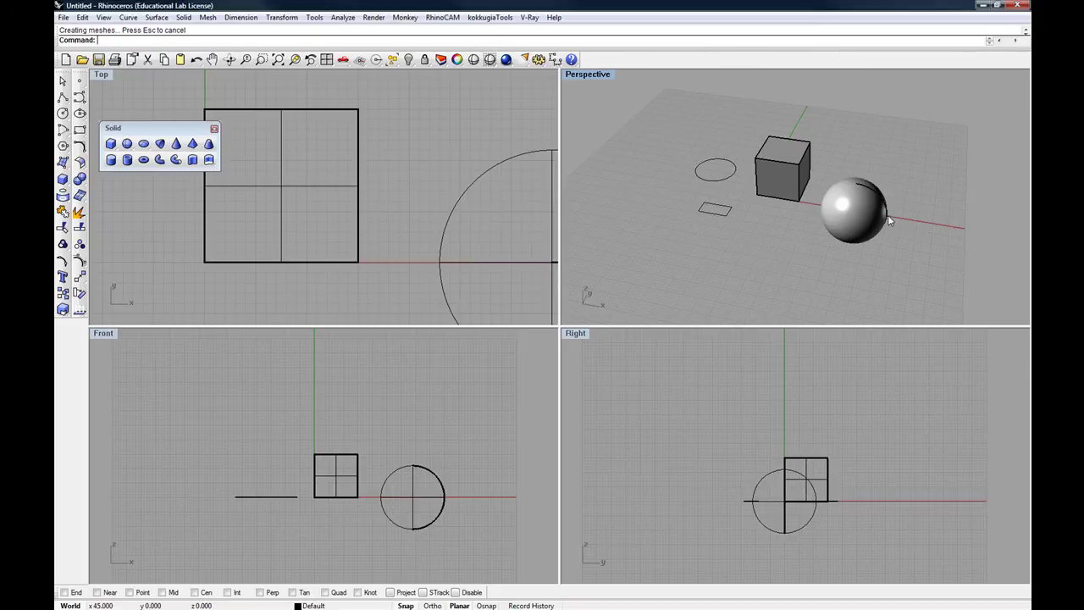
right_click_drag(814, 243, 788, 221)
left_click(368, 229)
scroll(297, 215, "down", 5)
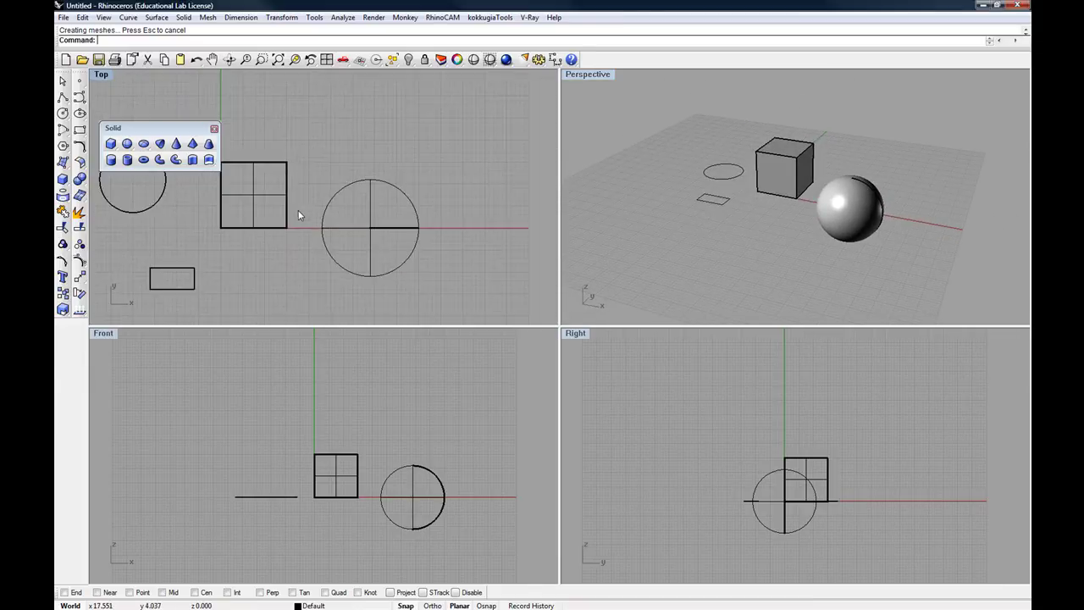
right_click_drag(329, 205, 396, 177)
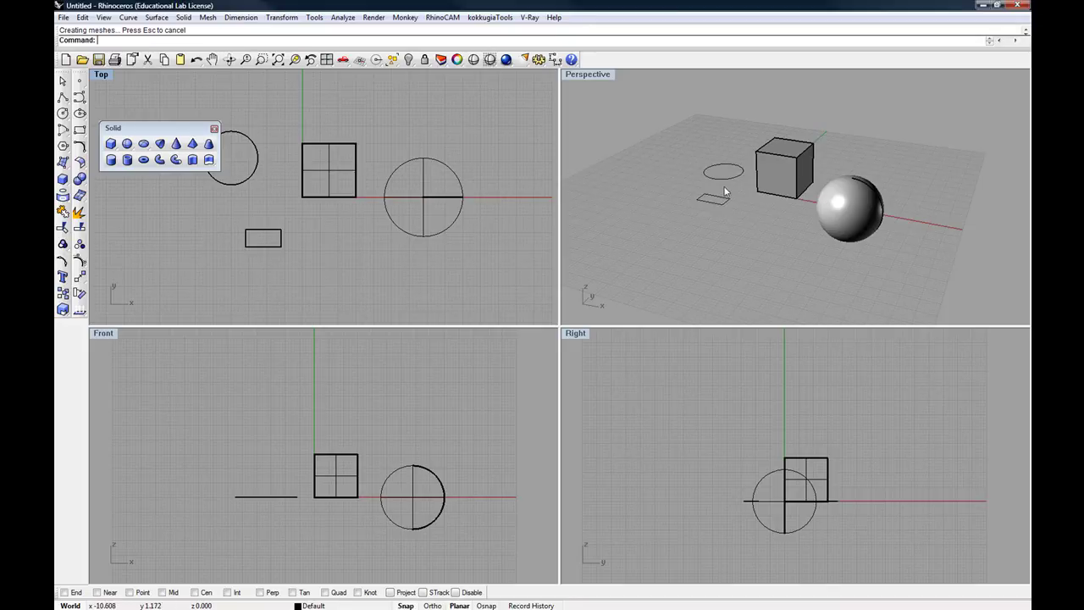